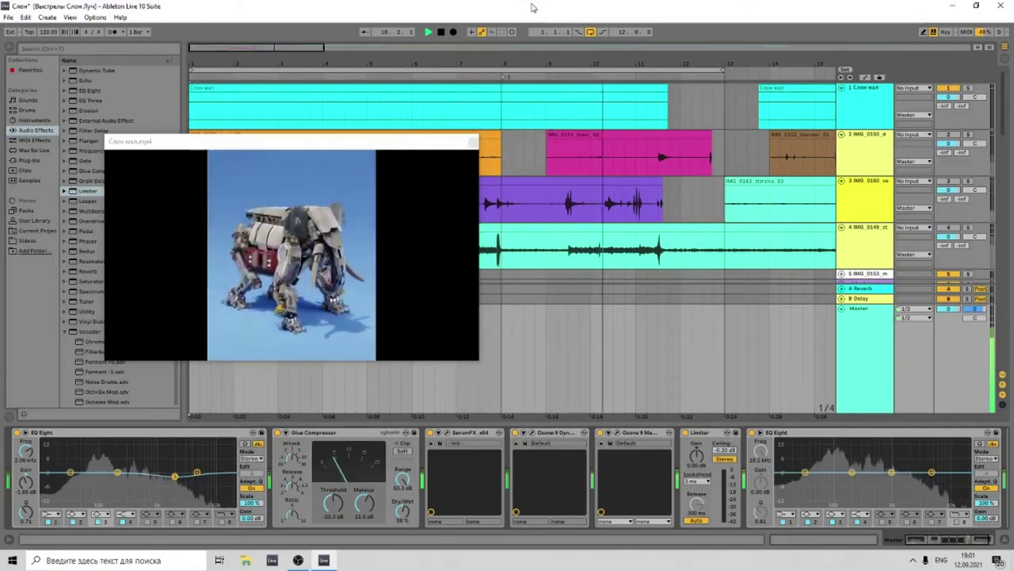
Play the soloed 19 Group clips from just before the first magenta clip, and show the group's effect chain.
{"action": "left_click", "coordinate": [442, 33]}
{"action": "scroll", "coordinate": [765, 314], "scroll_direction": "down", "scroll_amount": 5}
{"action": "left_click_drag", "start_coordinate": [939, 352], "coordinate": [951, 433]}
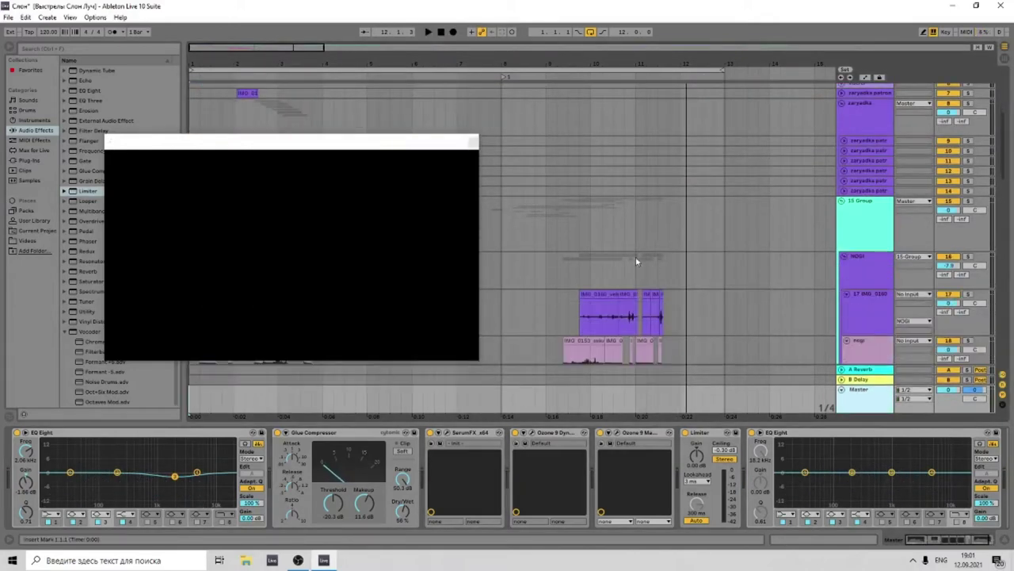
{"action": "scroll", "coordinate": [608, 240], "scroll_direction": "down", "scroll_amount": 2}
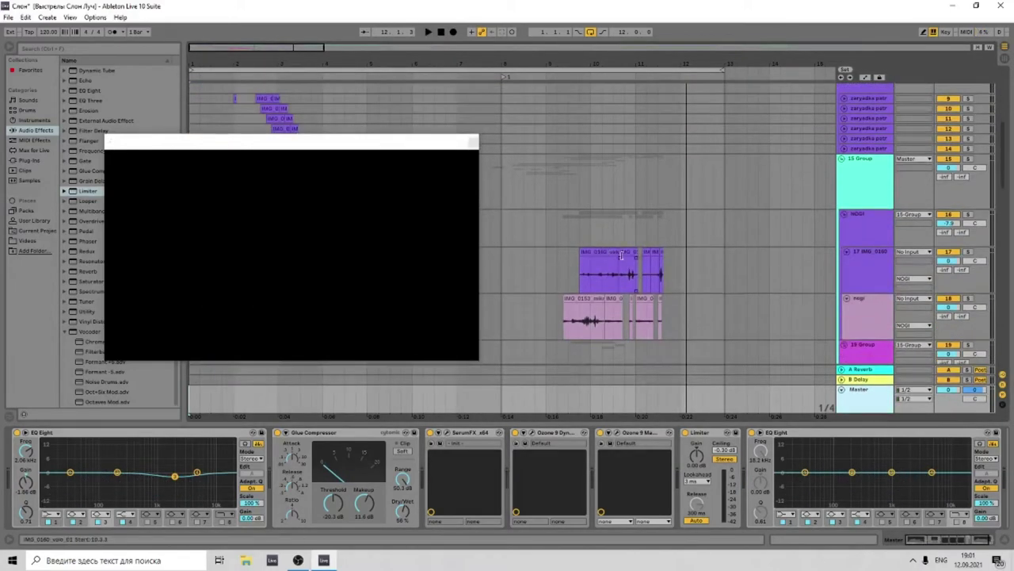
{"action": "scroll", "coordinate": [626, 256], "scroll_direction": "down", "scroll_amount": 5}
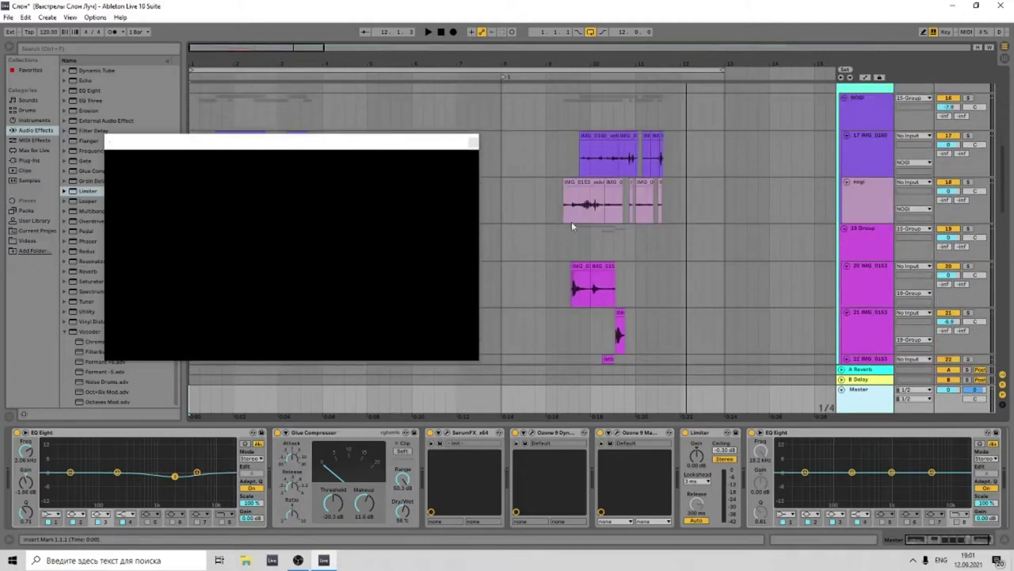
{"action": "left_click", "coordinate": [568, 282]}
{"action": "key", "text": "space"}
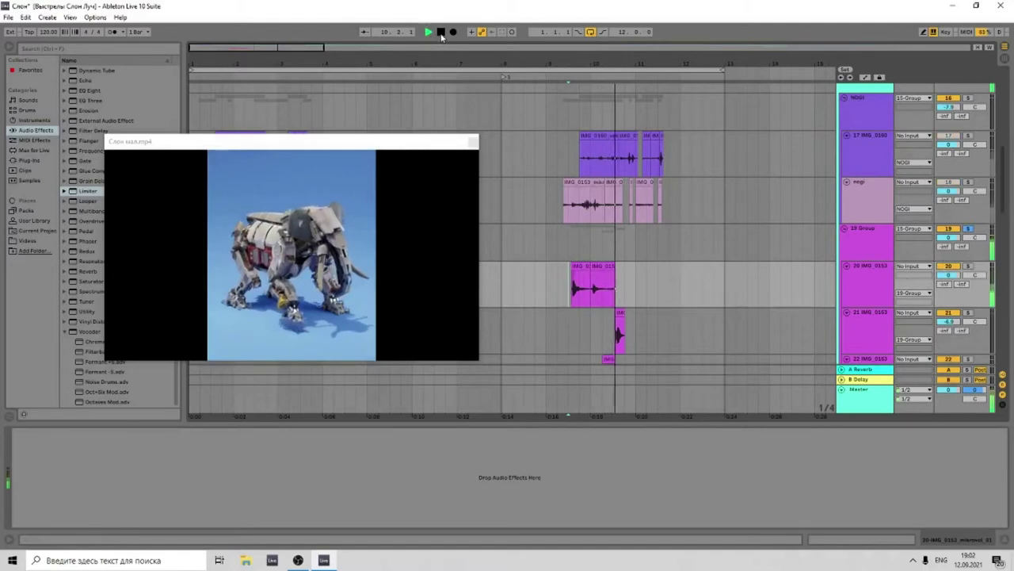
{"action": "left_click", "coordinate": [441, 33]}
{"action": "left_click", "coordinate": [874, 247]}
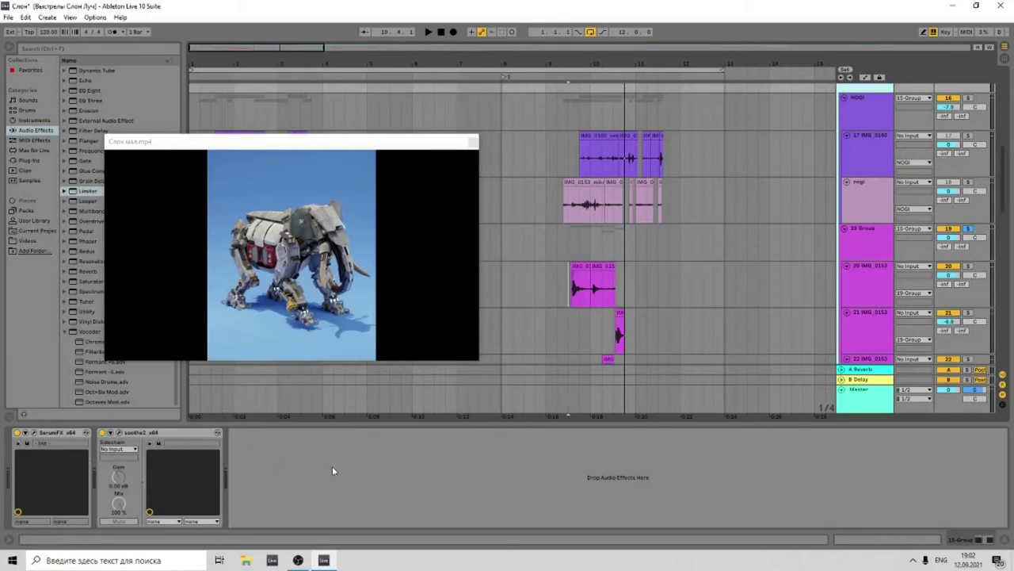
Move the video window clear of the TUREL clips and play the soloed TUREL group from 8.2.1.
{"action": "scroll", "coordinate": [916, 184], "scroll_direction": "down", "scroll_amount": 5}
{"action": "left_click_drag", "start_coordinate": [424, 142], "coordinate": [363, 136]}
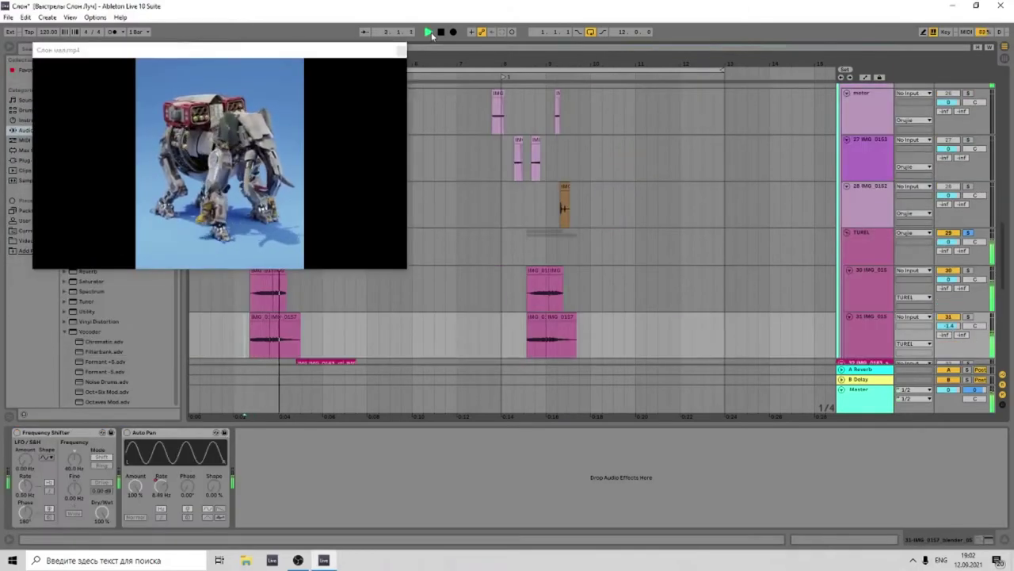
{"action": "left_click", "coordinate": [512, 277]}
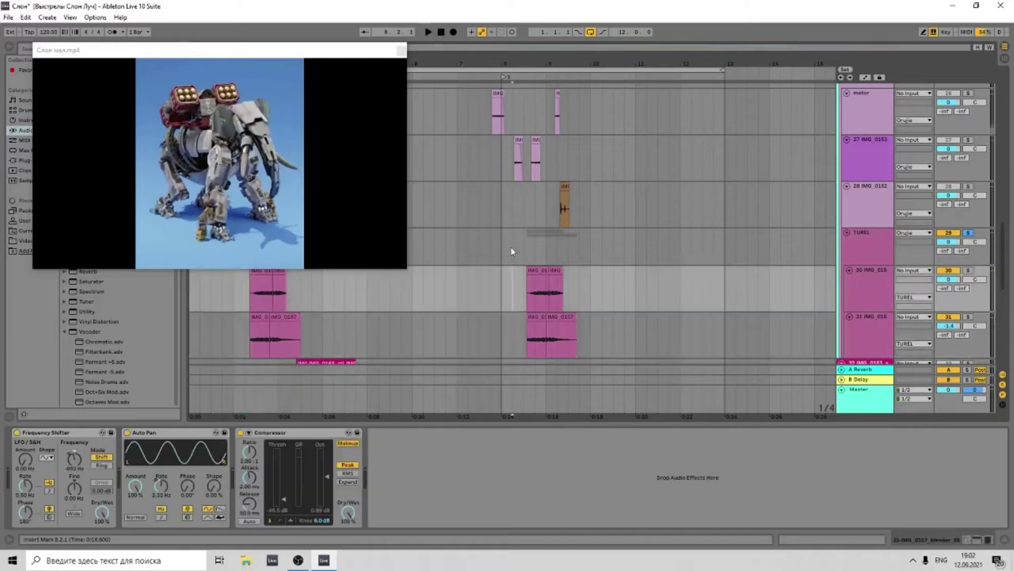
{"action": "left_click", "coordinate": [441, 32]}
Play the Raketi group from bar 5, just before its first rocket clips.
{"action": "scroll", "coordinate": [378, 325], "scroll_direction": "down", "scroll_amount": 5}
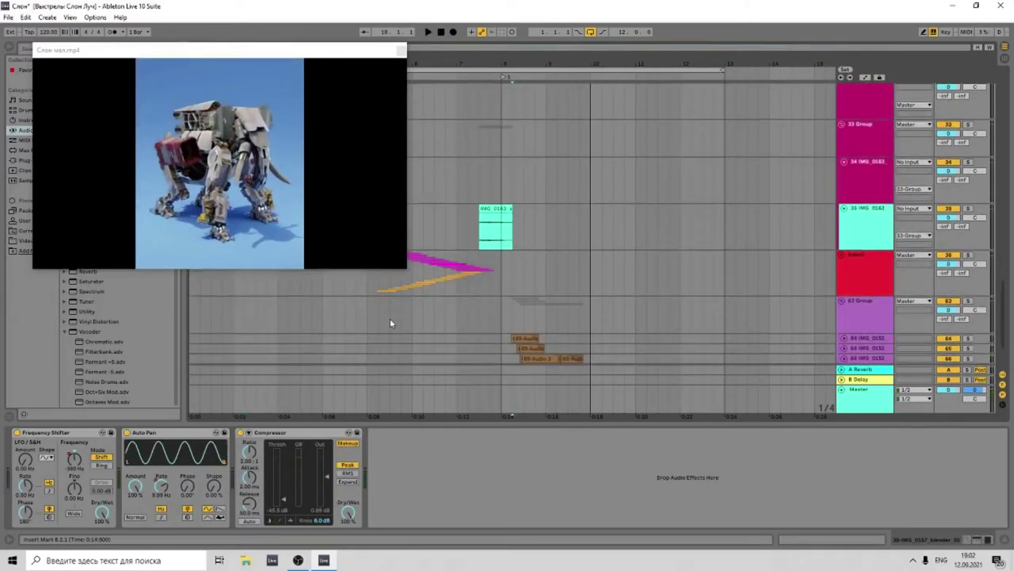
{"action": "left_click", "coordinate": [364, 281]}
{"action": "left_click", "coordinate": [427, 33]}
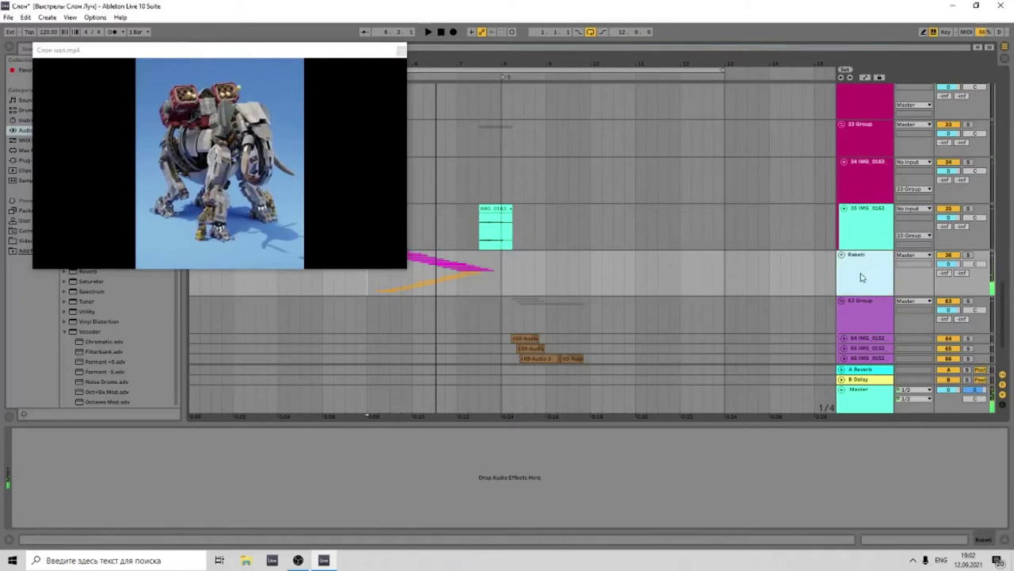
Examine the Manipulator plug-in settings on 63 Group and close the plug-in window.
{"action": "left_click", "coordinate": [862, 321]}
{"action": "left_click", "coordinate": [34, 432]}
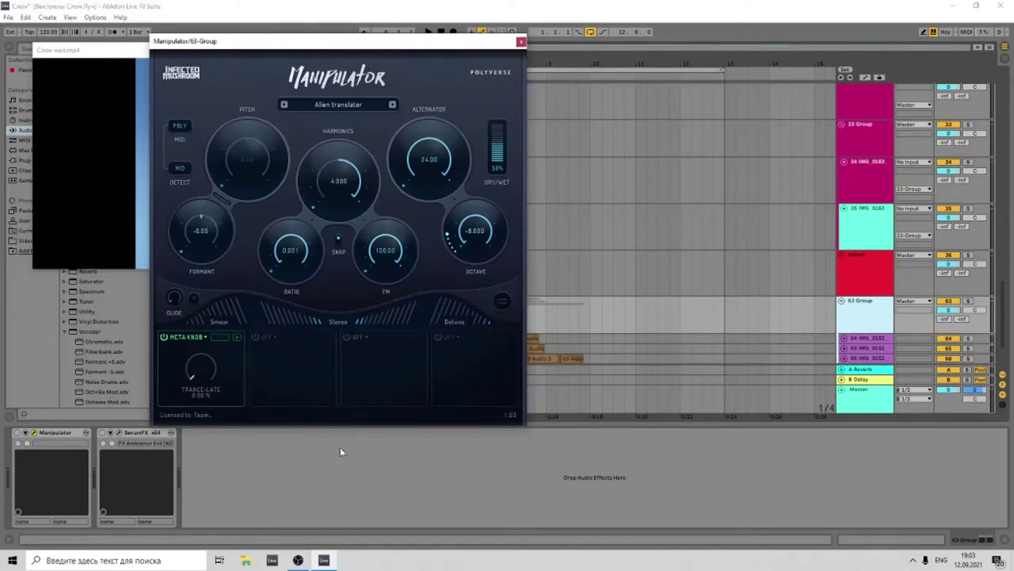
{"action": "left_click_drag", "start_coordinate": [333, 40], "coordinate": [538, 63]}
{"action": "left_click", "coordinate": [727, 65]}
Play the soloed track 68 from the start of its first magenta clip at 4.2.3.
{"action": "scroll", "coordinate": [436, 297], "scroll_direction": "down", "scroll_amount": 4}
{"action": "left_click", "coordinate": [369, 298]}
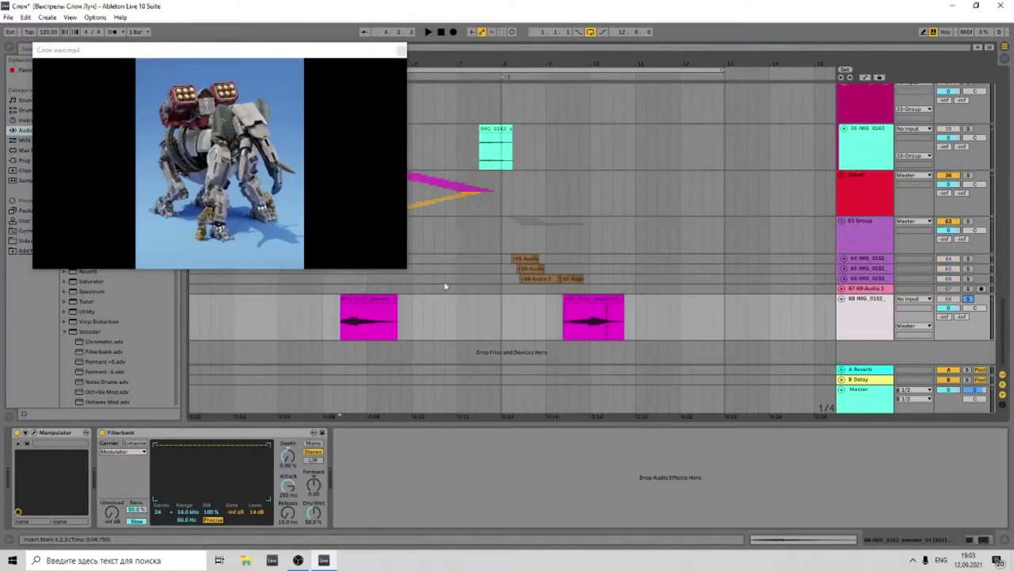
{"action": "left_click", "coordinate": [429, 32]}
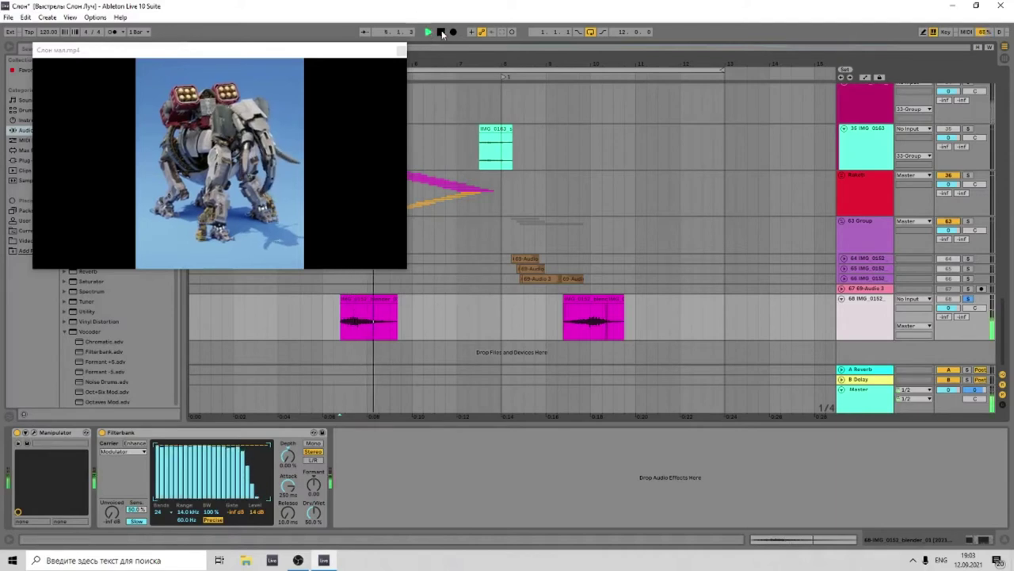
{"action": "left_click", "coordinate": [441, 33]}
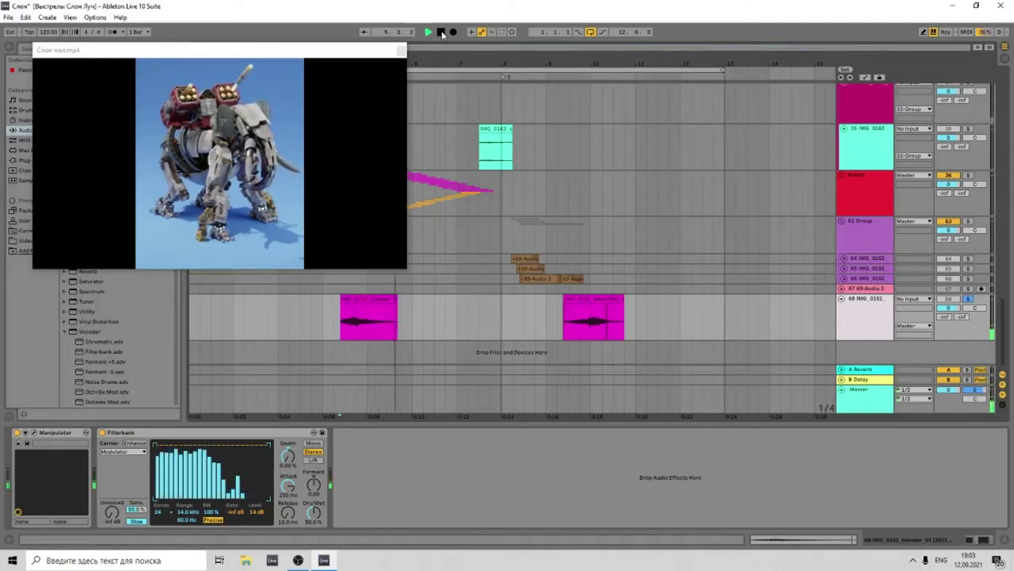
Move the video window off the Raketi clips and play the soloed Raketi group from 5.1.1.
{"action": "left_click", "coordinate": [425, 212]}
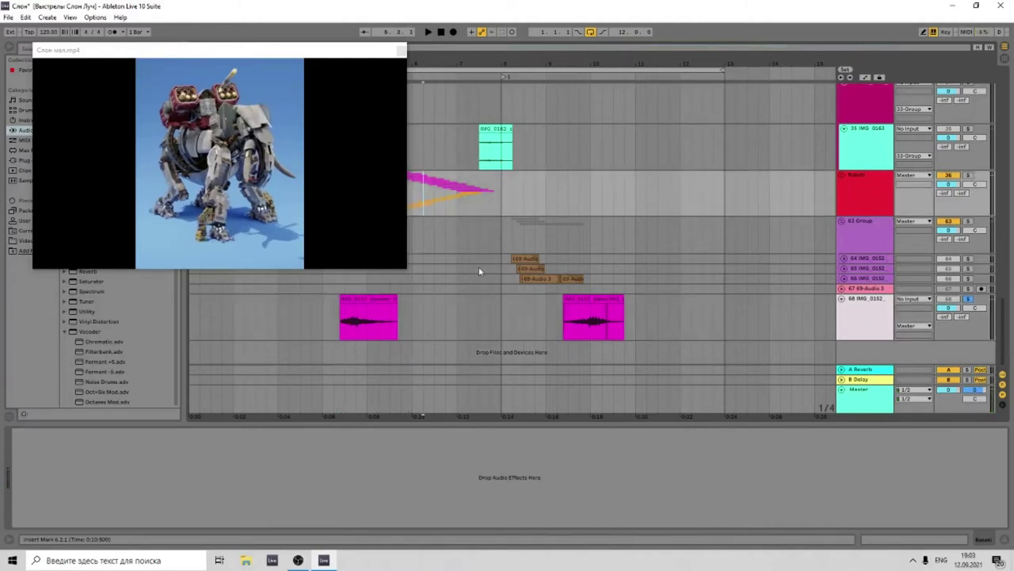
{"action": "left_click_drag", "start_coordinate": [225, 59], "coordinate": [213, 308]}
{"action": "left_click", "coordinate": [367, 198]}
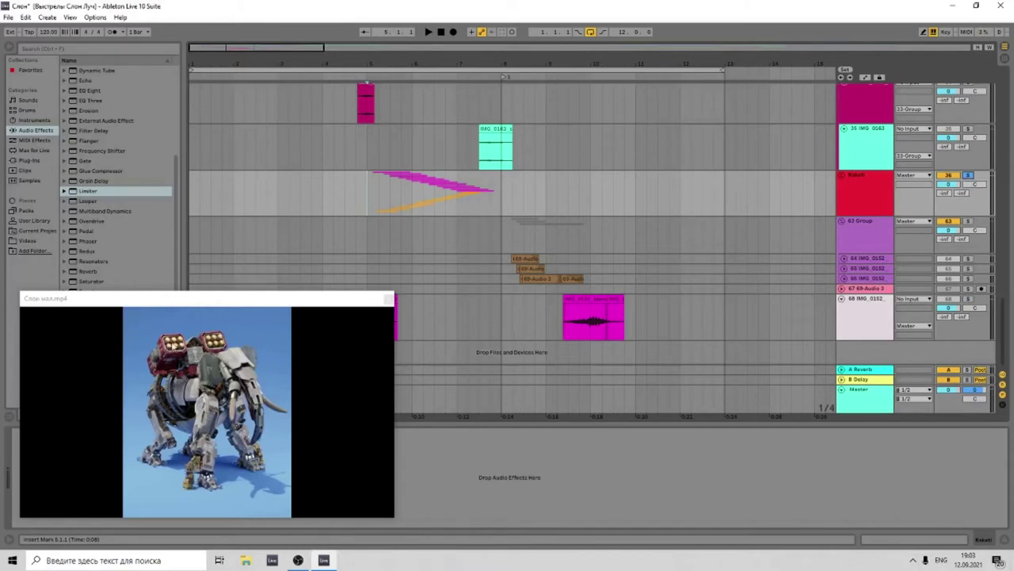
{"action": "left_click", "coordinate": [428, 32]}
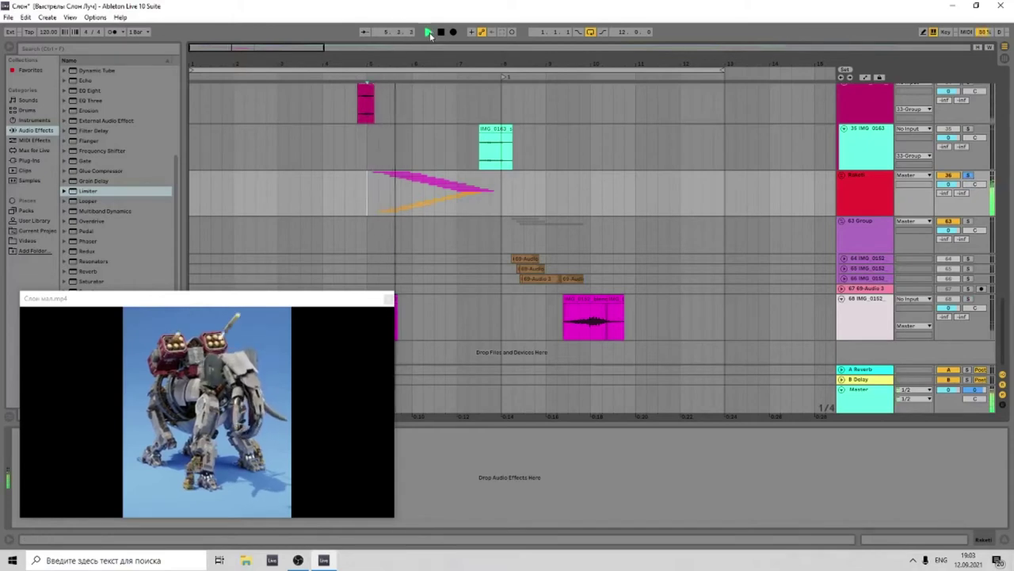
{"action": "left_click", "coordinate": [441, 31]}
Unfold the Raketi group and examine the soothe2 plug-in on its 37 Group, closing the plug-in window again.
{"action": "left_click", "coordinate": [843, 207]}
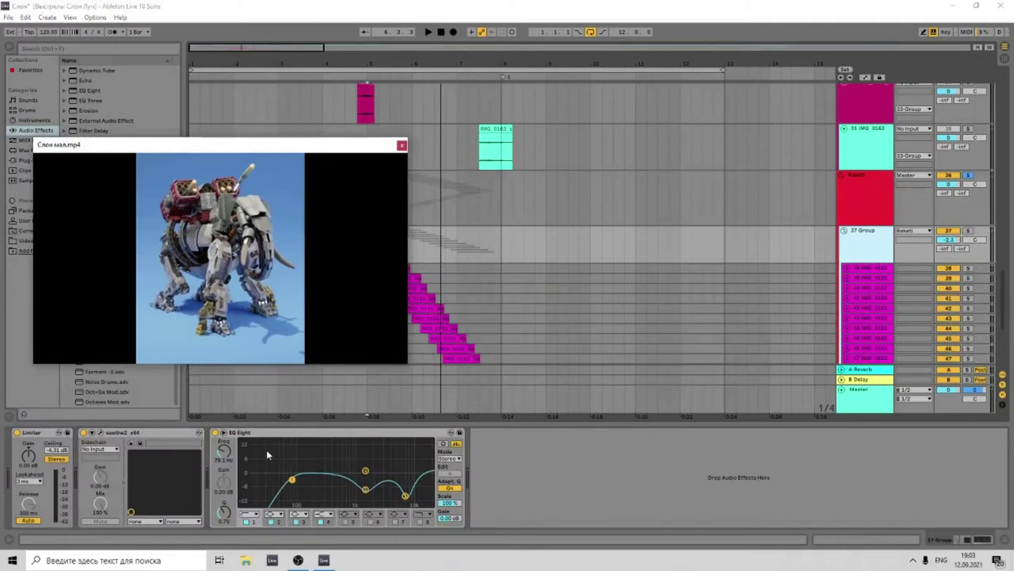
{"action": "left_click", "coordinate": [100, 433]}
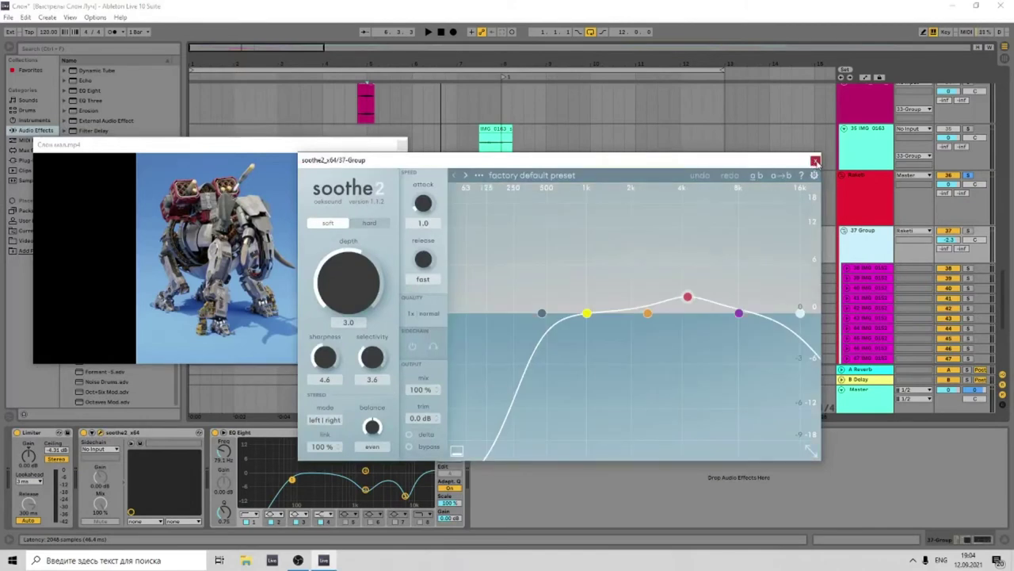
{"action": "left_click", "coordinate": [816, 162]}
Show the Master track's effect chain and return to the tracks of 19 Group.
{"action": "scroll", "coordinate": [579, 249], "scroll_direction": "down", "scroll_amount": 10}
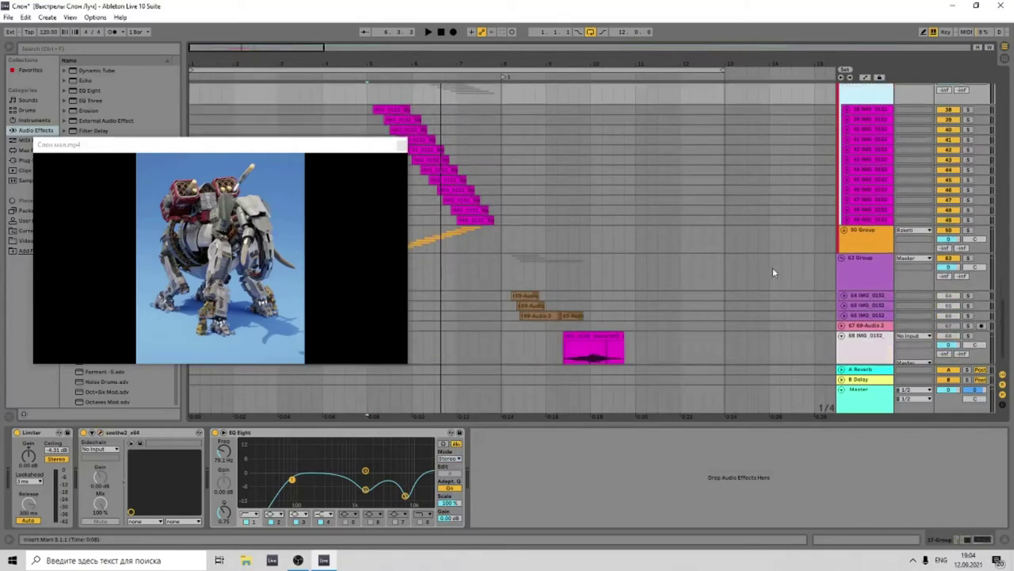
{"action": "scroll", "coordinate": [792, 301], "scroll_direction": "down", "scroll_amount": 3}
{"action": "left_click", "coordinate": [938, 412]}
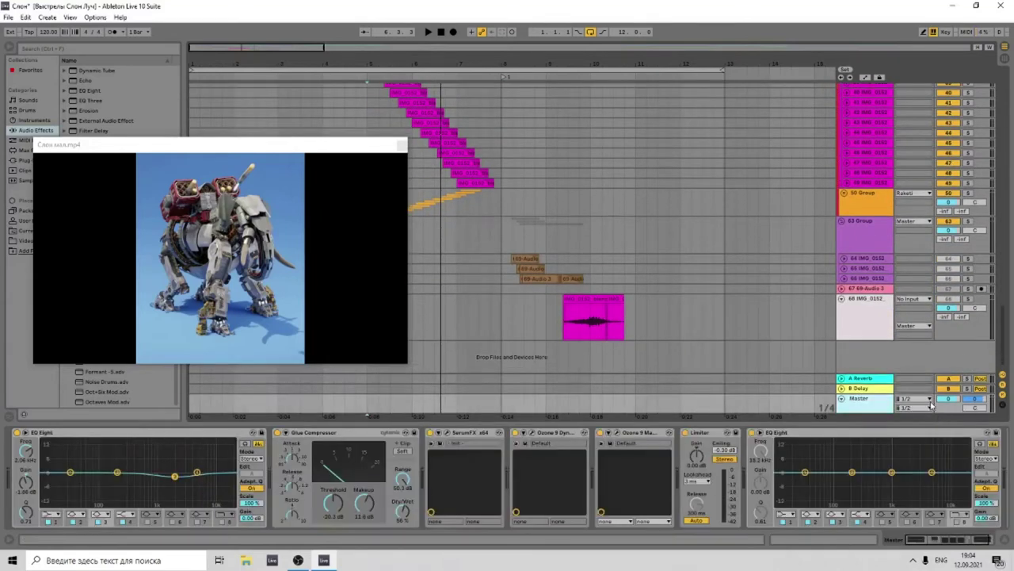
{"action": "left_click_drag", "start_coordinate": [1003, 340], "coordinate": [1009, 207]}
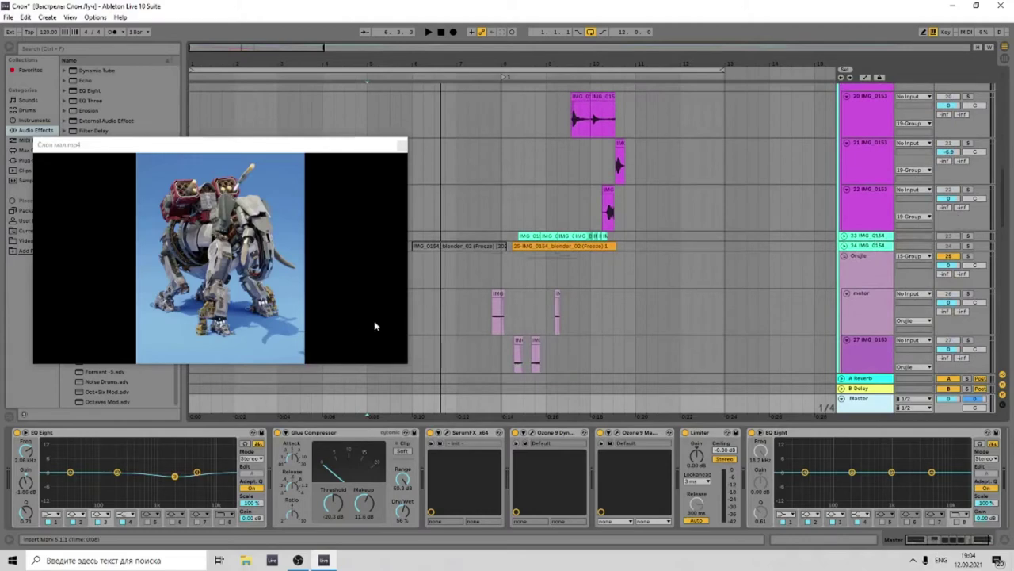
In the Выстрелы project, play the soloed 18 Audio and 19 Audio tracks from 2.4.3.
{"action": "left_click", "coordinate": [428, 32]}
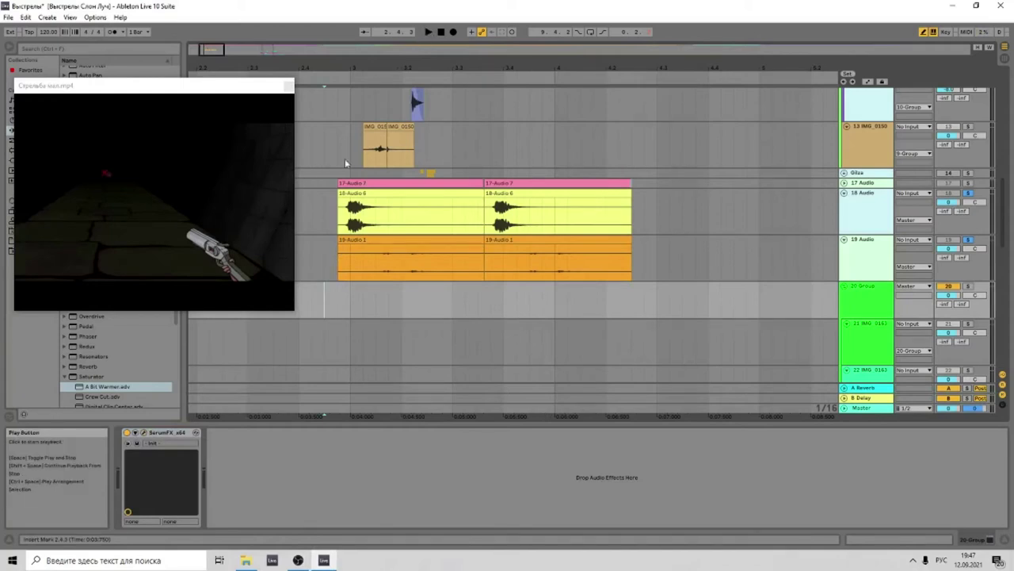
{"action": "left_click", "coordinate": [325, 257]}
{"action": "left_click", "coordinate": [428, 33]}
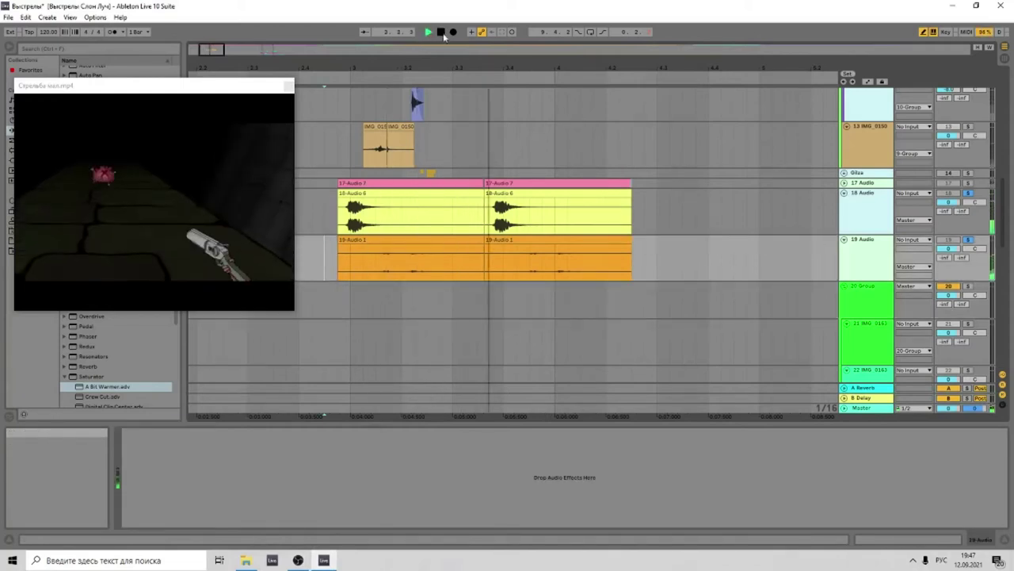
{"action": "left_click", "coordinate": [443, 34]}
Audition the door-sound tracks 5 and 6 of 4 Group, starting just before their clips.
{"action": "scroll", "coordinate": [959, 151], "scroll_direction": "up", "scroll_amount": 10}
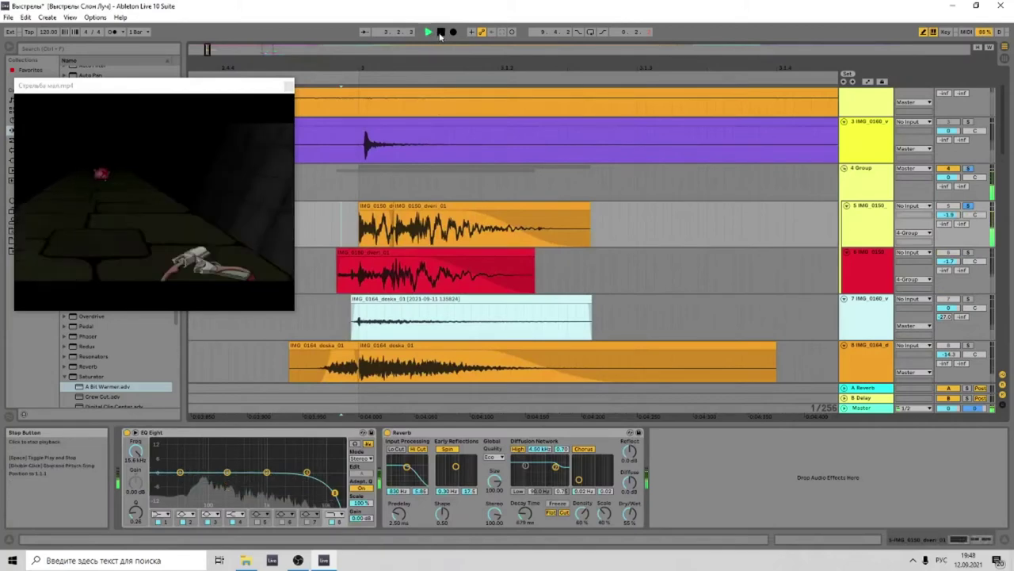
{"action": "left_click", "coordinate": [441, 31]}
{"action": "left_click", "coordinate": [333, 262]}
{"action": "left_click", "coordinate": [428, 32]}
Solo track 8 with the IMG_0164_doska_01 clips and play it from the first clip's start.
{"action": "left_click_drag", "start_coordinate": [355, 67], "coordinate": [355, 168]}
{"action": "scroll", "coordinate": [459, 68], "scroll_direction": "down", "scroll_amount": 8}
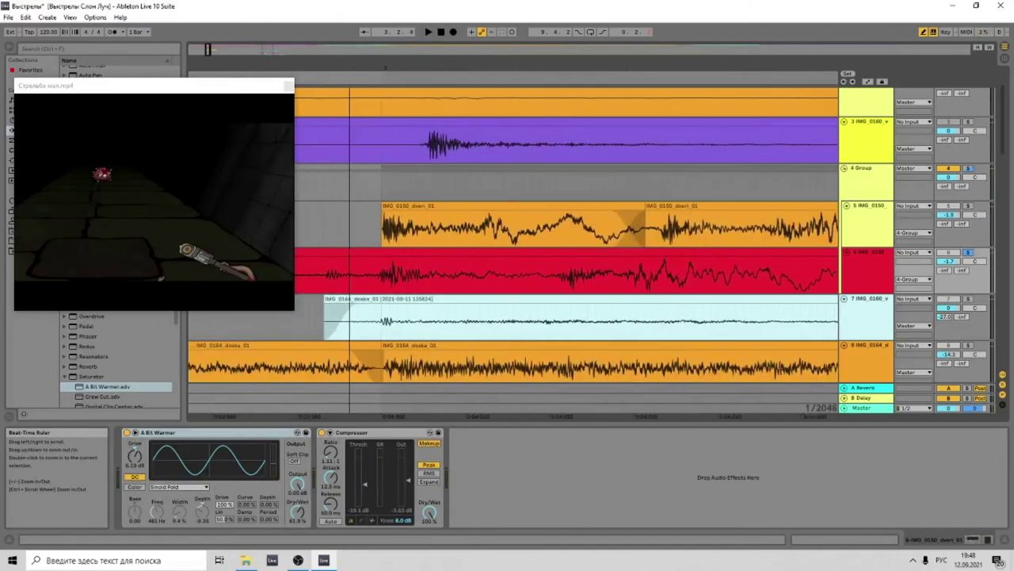
{"action": "left_click_drag", "start_coordinate": [356, 68], "coordinate": [357, 73]}
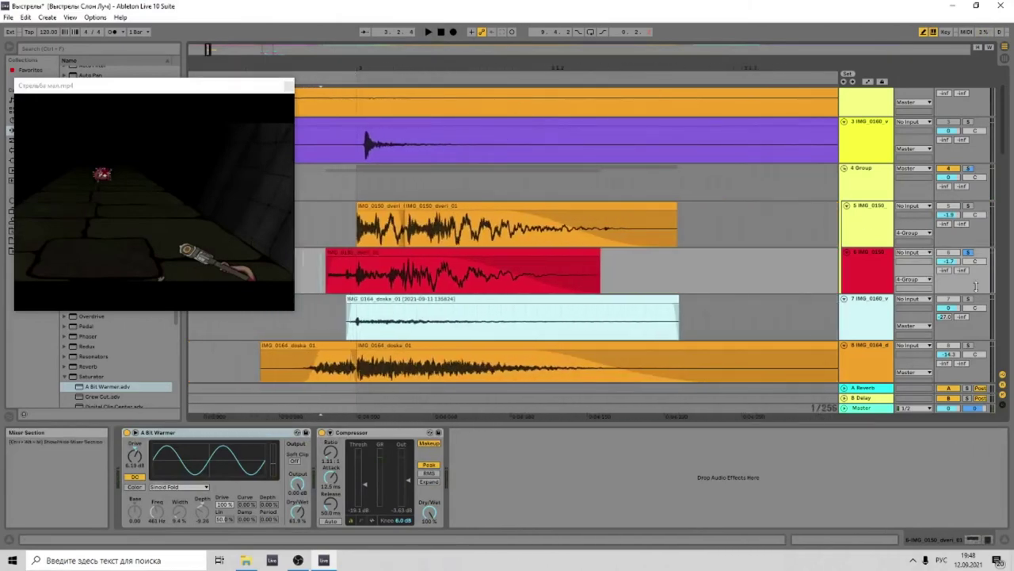
{"action": "left_click", "coordinate": [969, 344], "text": "ctrl"}
{"action": "scroll", "coordinate": [402, 306], "scroll_direction": "down", "scroll_amount": 1}
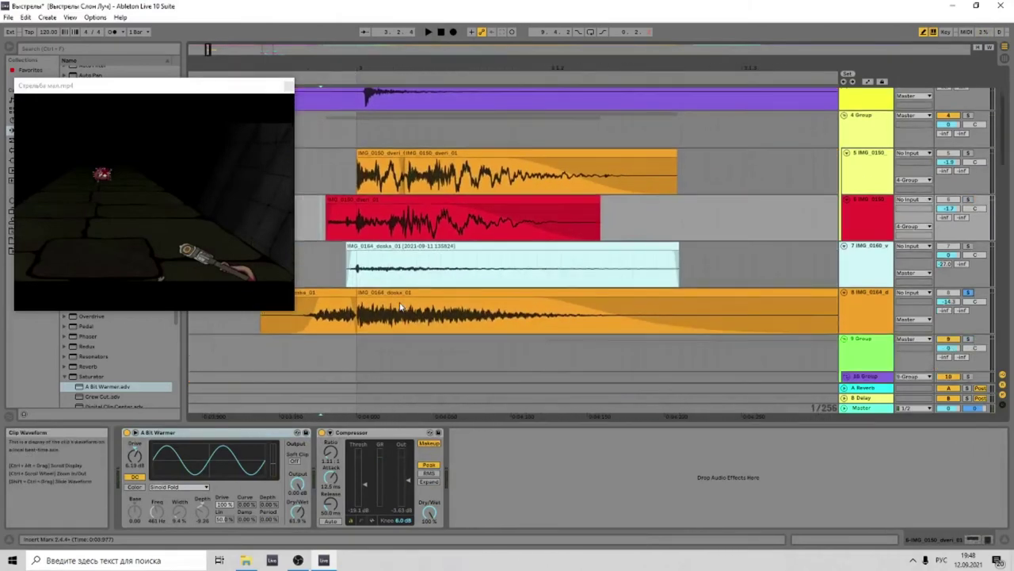
{"action": "left_click_drag", "start_coordinate": [335, 68], "coordinate": [374, 69]}
{"action": "left_click", "coordinate": [303, 270]}
{"action": "key", "text": "space"}
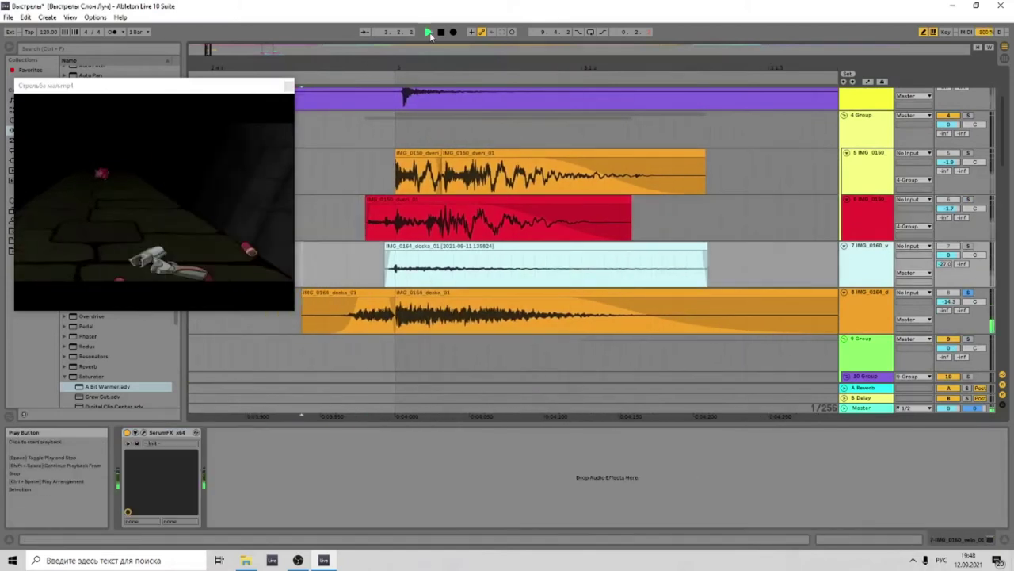
{"action": "key", "text": "space"}
Solo track 7 and play it from just before its pale blue clip.
{"action": "left_click", "coordinate": [372, 273]}
{"action": "left_click", "coordinate": [428, 32]}
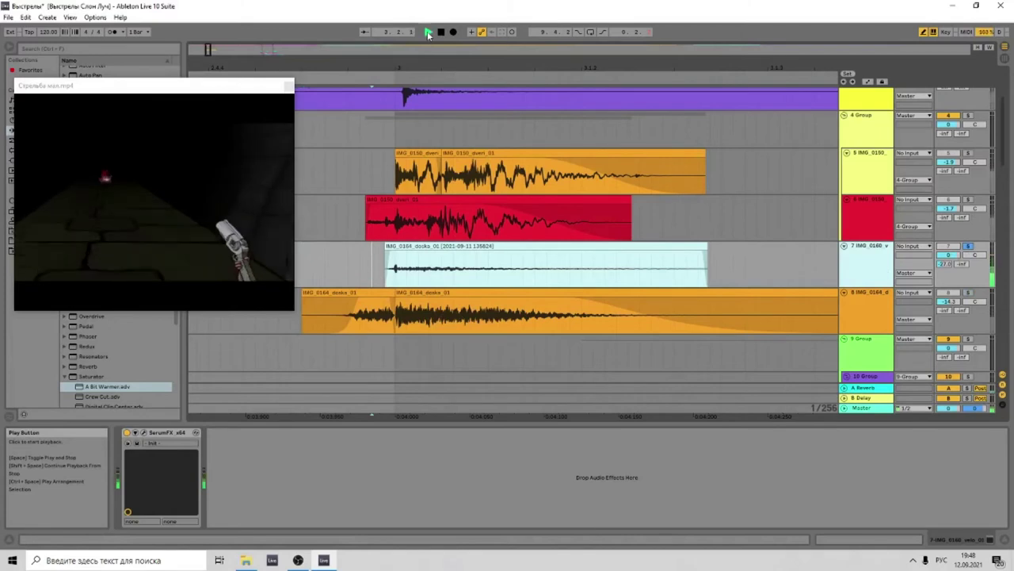
{"action": "left_click", "coordinate": [441, 32]}
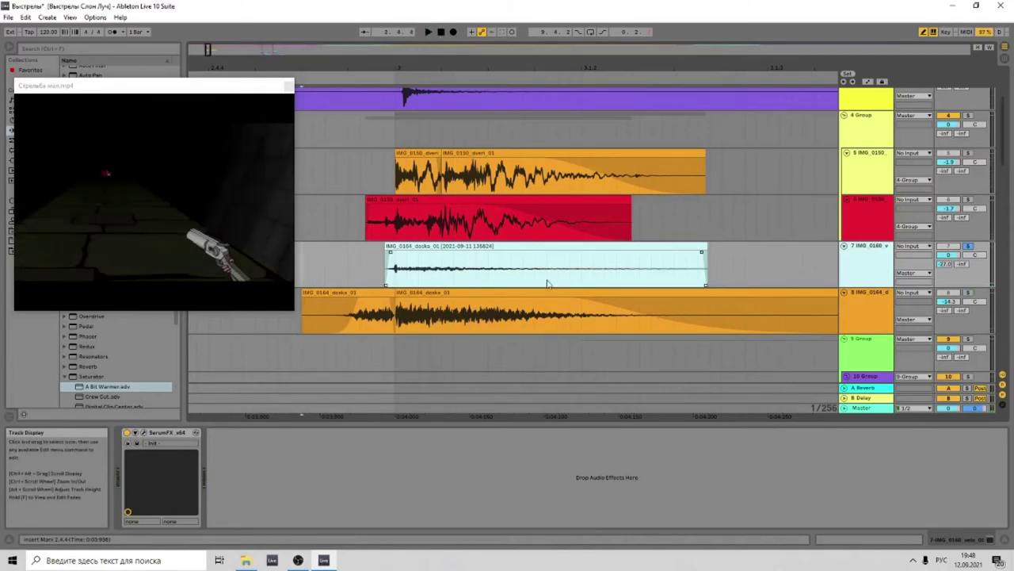
Play the soloed 9 Group from 3.1.2, where the IMG_0150_dveri_01 clips of track 13 begin.
{"action": "scroll", "coordinate": [772, 239], "scroll_direction": "down", "scroll_amount": 5}
{"action": "left_click_drag", "start_coordinate": [582, 68], "coordinate": [372, 40]}
{"action": "left_click", "coordinate": [371, 235]}
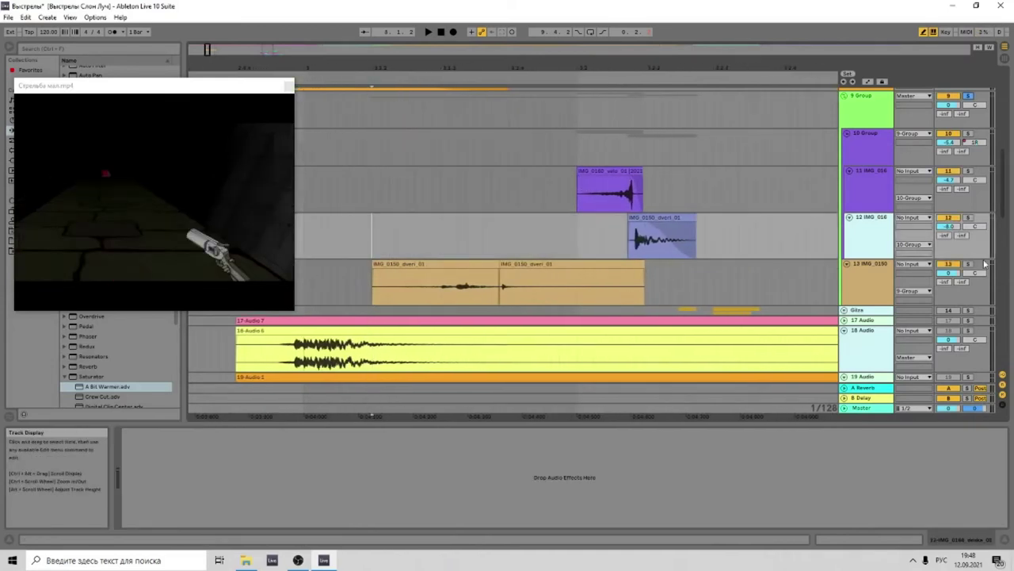
{"action": "left_click", "coordinate": [439, 33]}
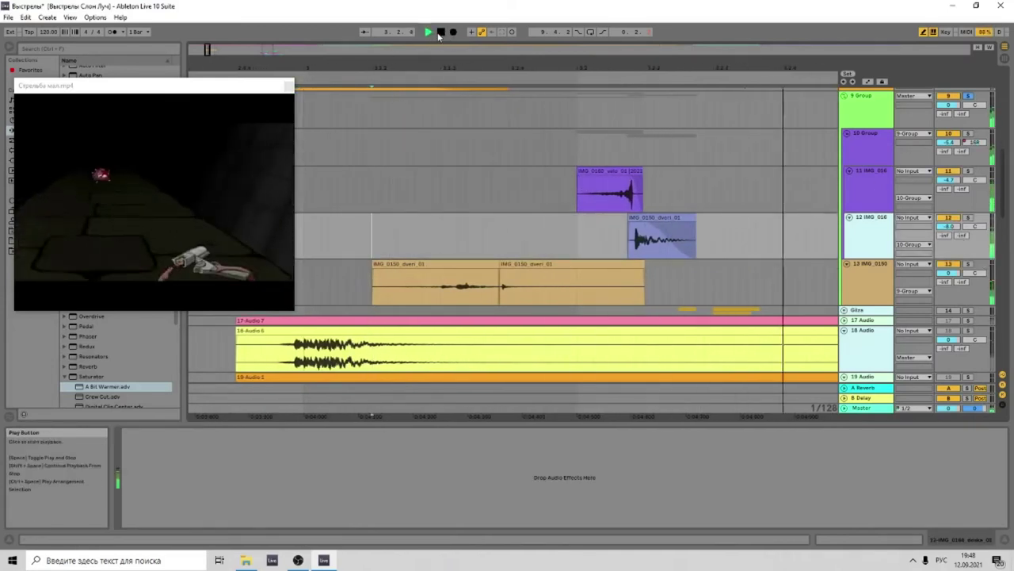
{"action": "left_click", "coordinate": [440, 33]}
Solo track 13 inside 9 Group and play its IMG_0150_dveri_01 clips from 3.1.2.
{"action": "left_click", "coordinate": [555, 264]}
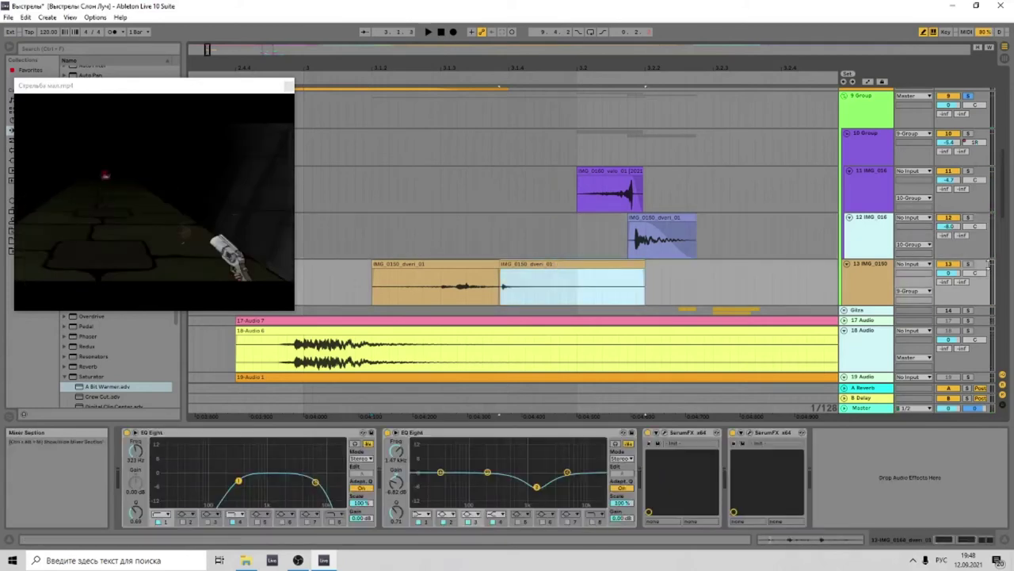
{"action": "left_click", "coordinate": [969, 265]}
{"action": "left_click", "coordinate": [969, 221]}
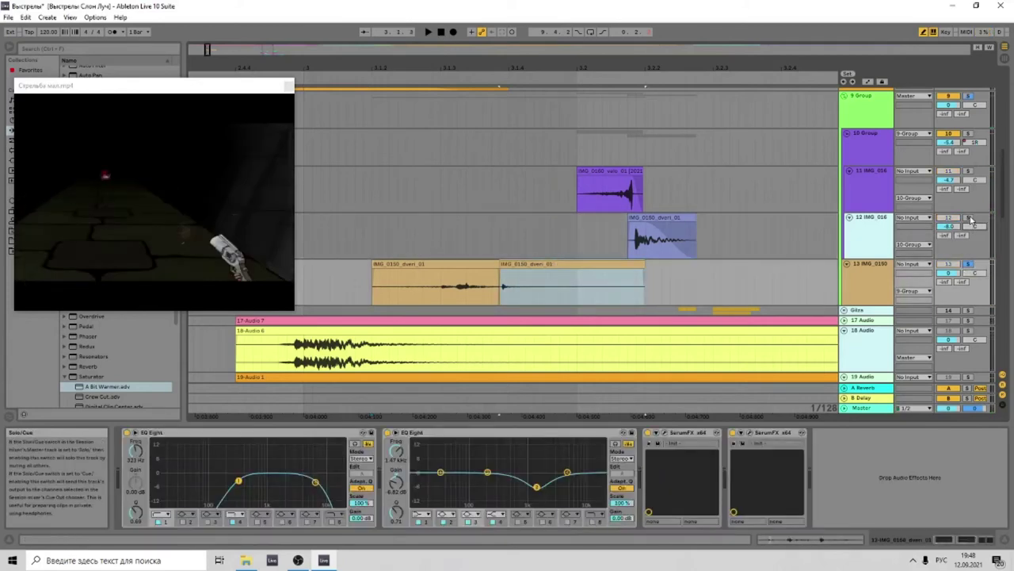
{"action": "left_click", "coordinate": [401, 247]}
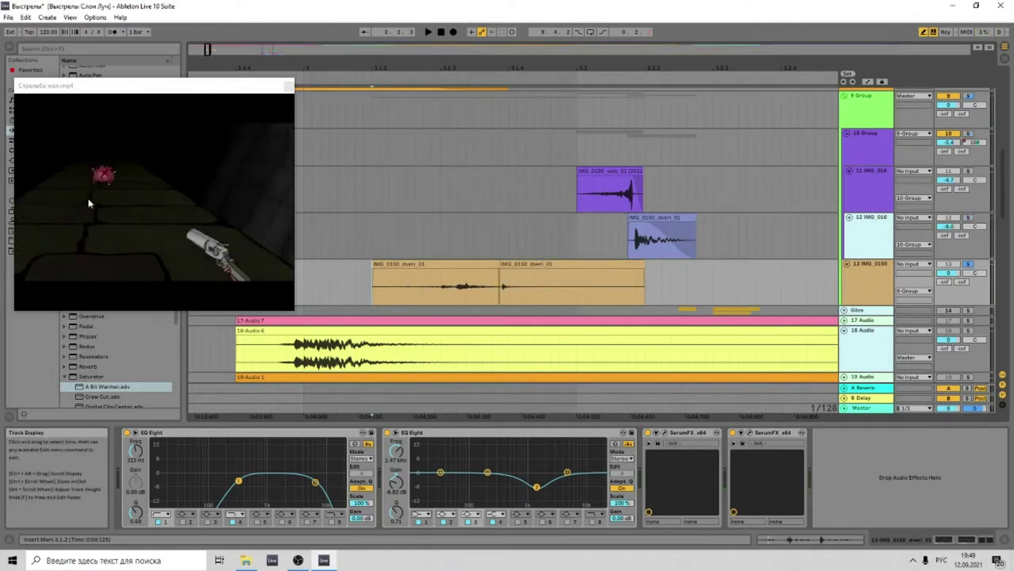
Play the soloed tracks 18 and 19 together from 2.4.4, where their long audio clips begin.
{"action": "left_click_drag", "start_coordinate": [525, 292], "coordinate": [524, 281]}
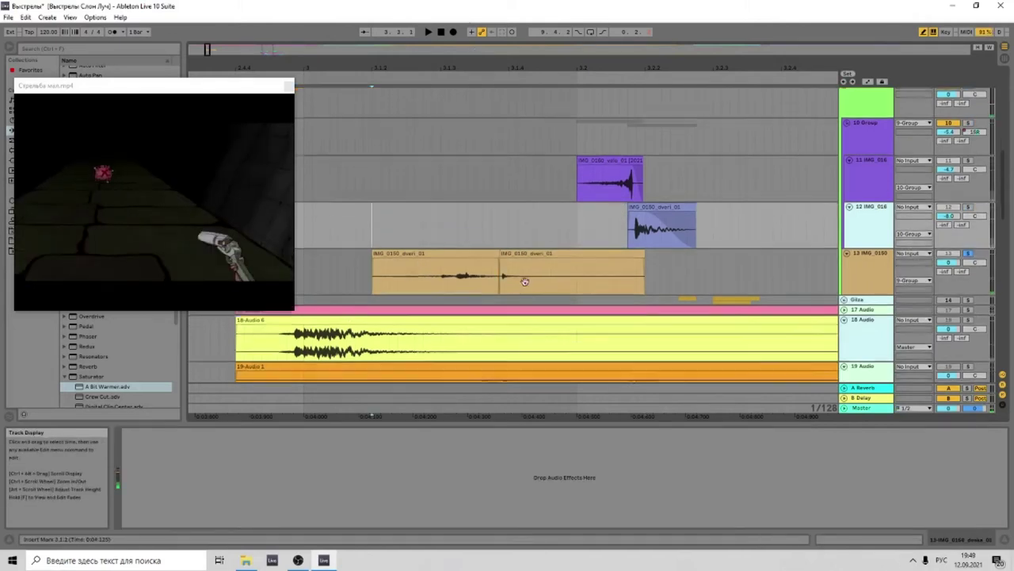
{"action": "scroll", "coordinate": [525, 281], "scroll_direction": "down", "scroll_amount": 3}
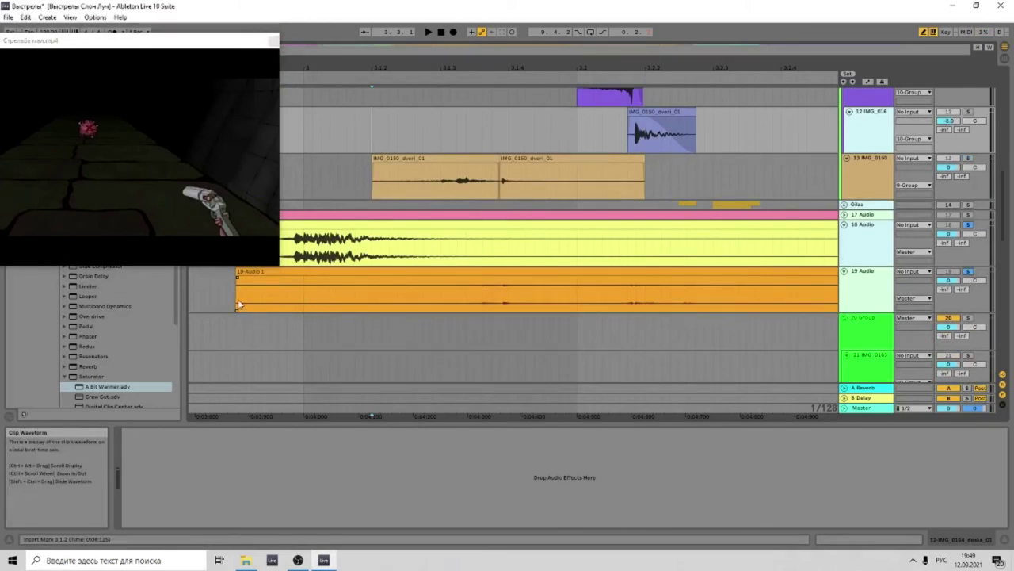
{"action": "left_click", "coordinate": [301, 225]}
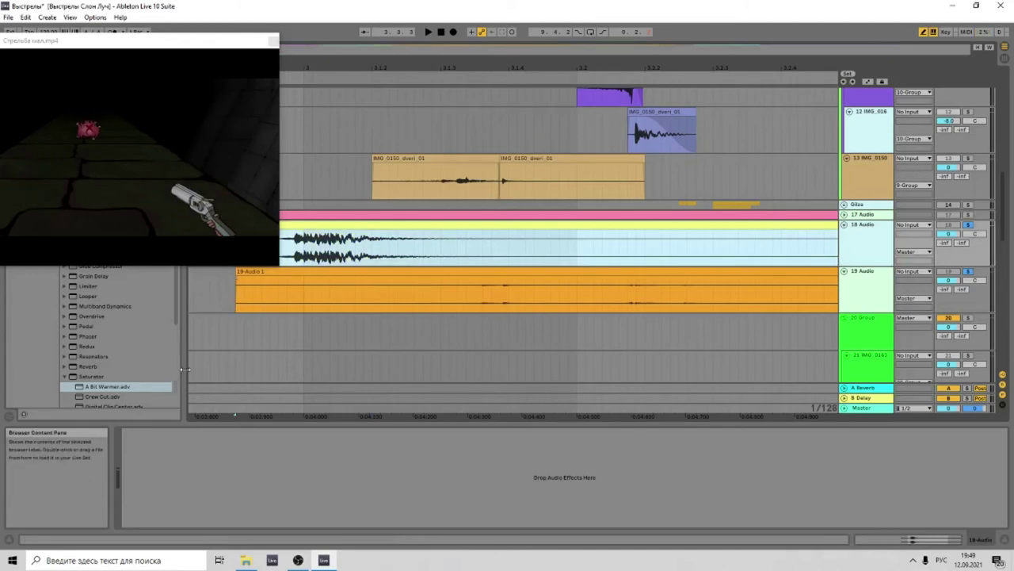
{"action": "left_click", "coordinate": [244, 343]}
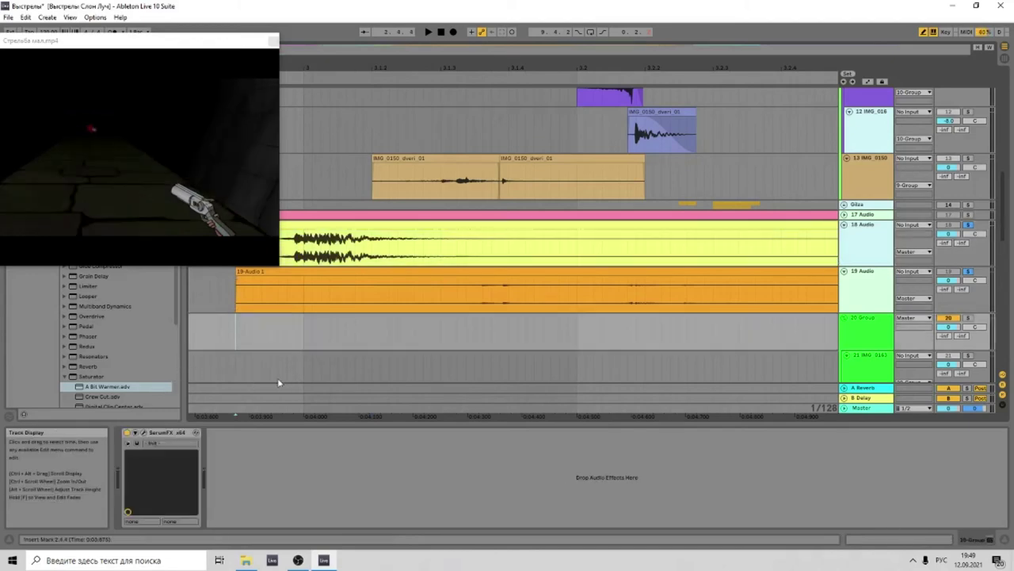
{"action": "key", "text": "space"}
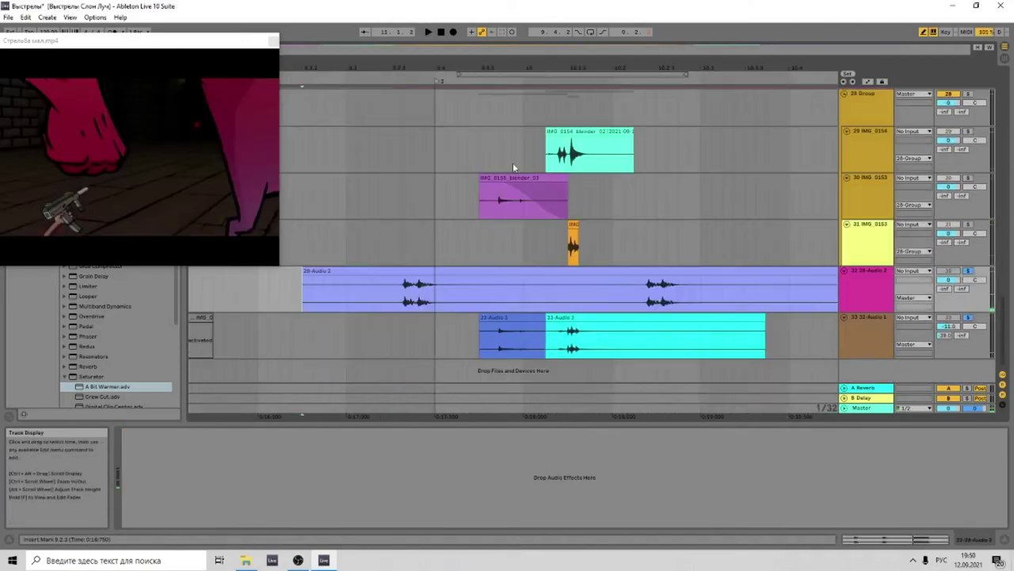
Play the soloed tracks 32 and 33 from 9.2.3, where the 28-Audio 2 clip begins.
{"action": "left_click", "coordinate": [304, 340]}
{"action": "left_click", "coordinate": [427, 31]}
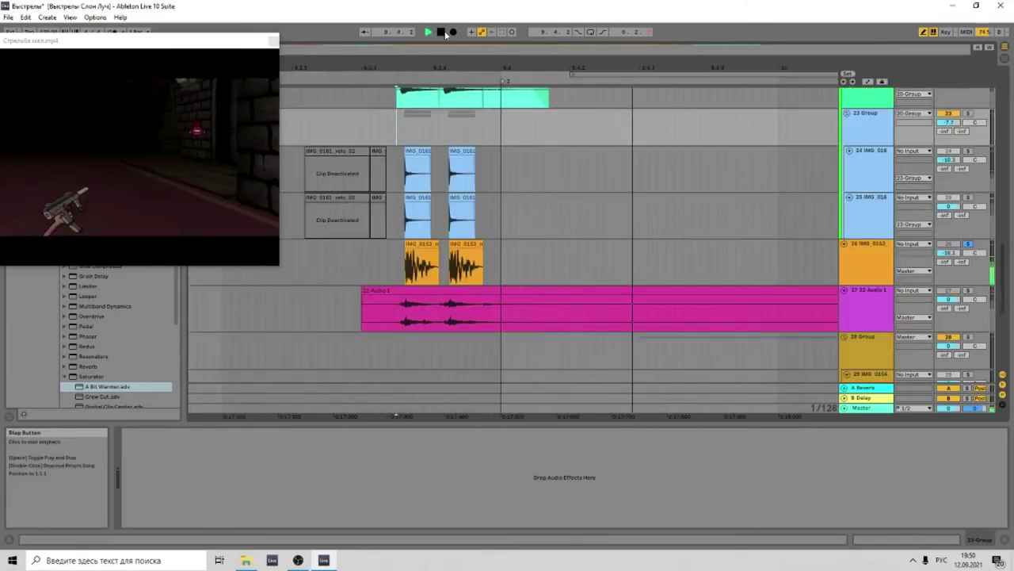
Play the soloed track 26 from the start of its first orange IMG_0153 clip, and solo track 27.
{"action": "left_click", "coordinate": [404, 274]}
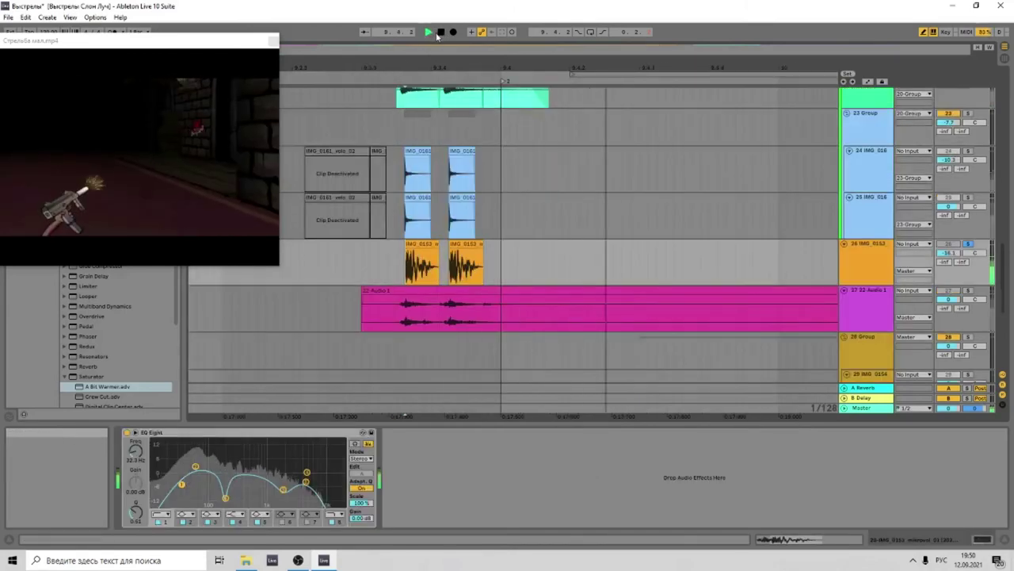
{"action": "left_click", "coordinate": [973, 298]}
{"action": "left_click", "coordinate": [968, 291]}
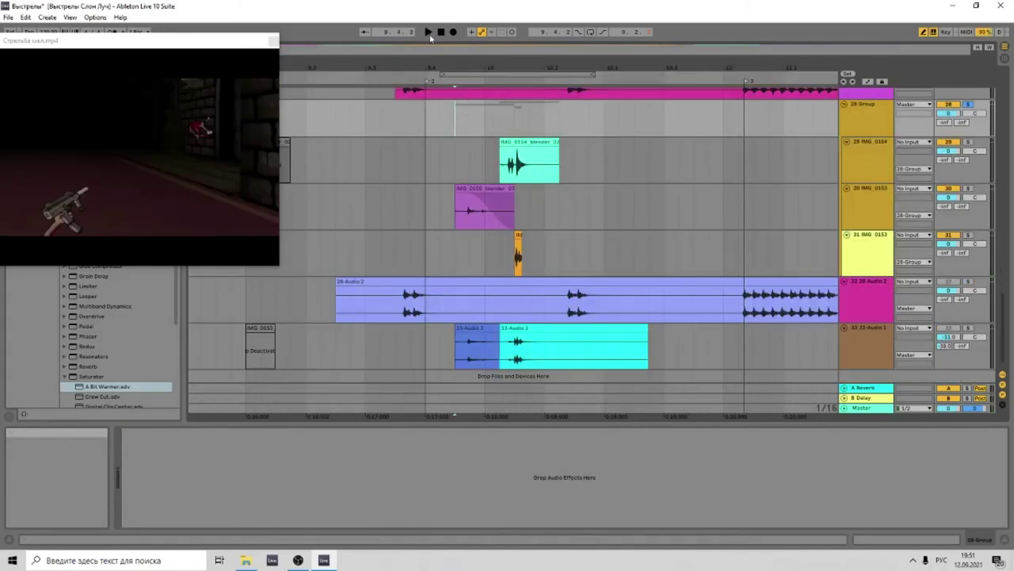
Play the soloed 28 Group from its purple clip, and compare it with the soloed tracks 32 and 33 from 9.2.3.
{"action": "left_click", "coordinate": [428, 32]}
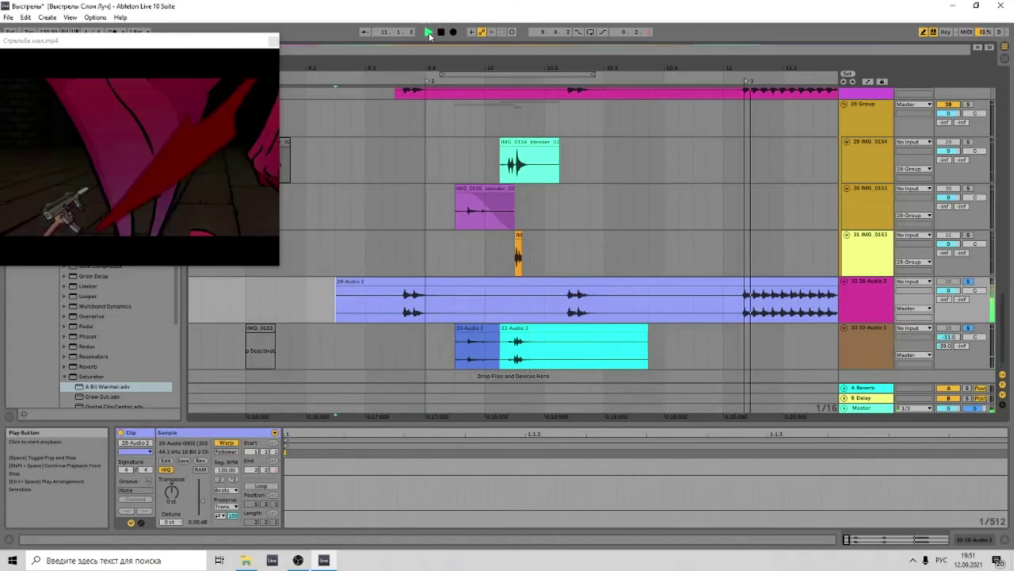
{"action": "key", "text": "space"}
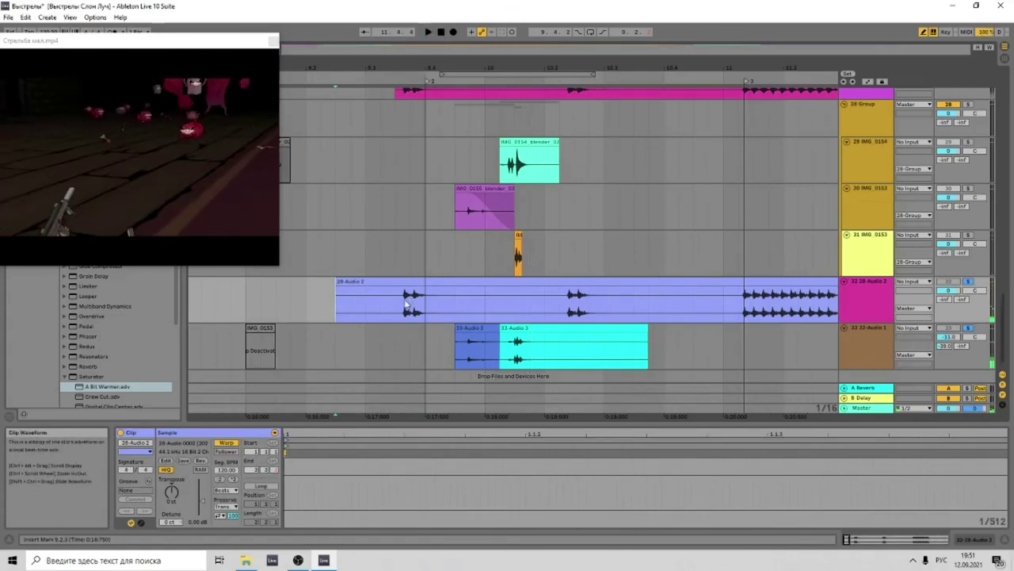
{"action": "left_click_drag", "start_coordinate": [397, 311], "coordinate": [410, 312]}
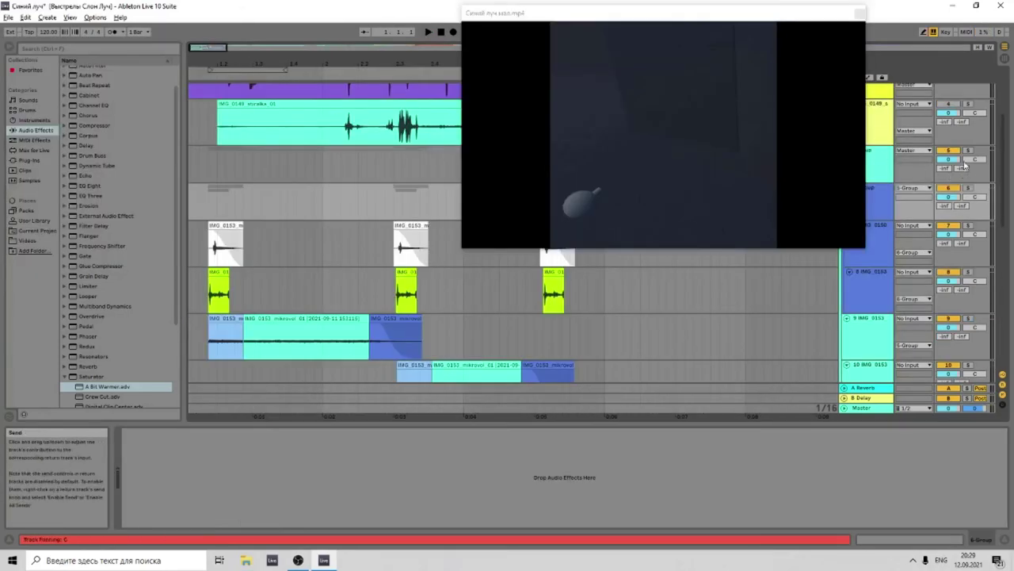
Play the full mix of the Синий луч project from just before the first IMG_0153 clips and stop it.
{"action": "left_click", "coordinate": [212, 213]}
{"action": "left_click", "coordinate": [428, 38]}
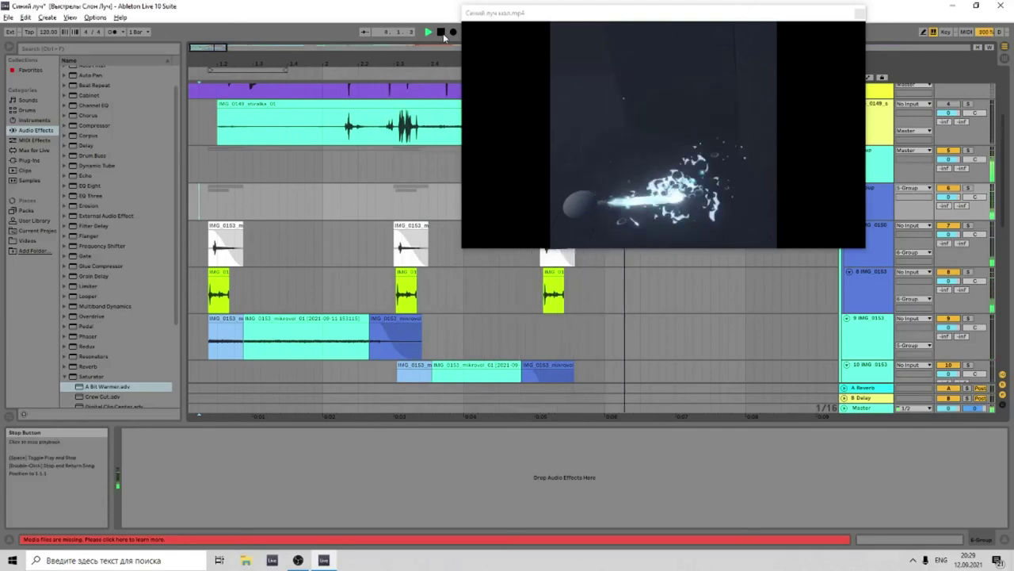
{"action": "left_click", "coordinate": [442, 33]}
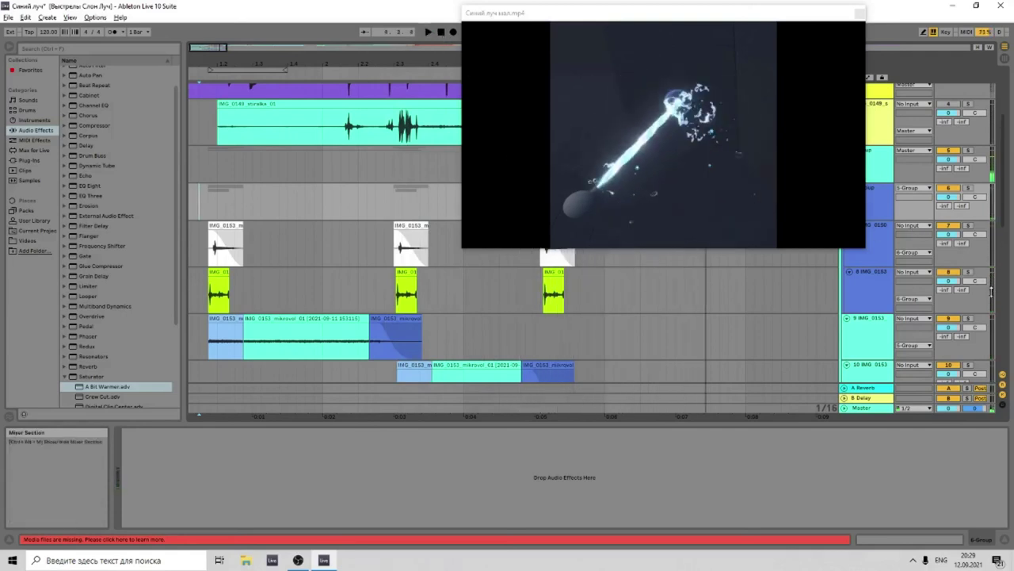
Play the soloed track 9 from its first IMG_0153 clip, and the soloed track 8 from its first green clip.
{"action": "left_click", "coordinate": [210, 341]}
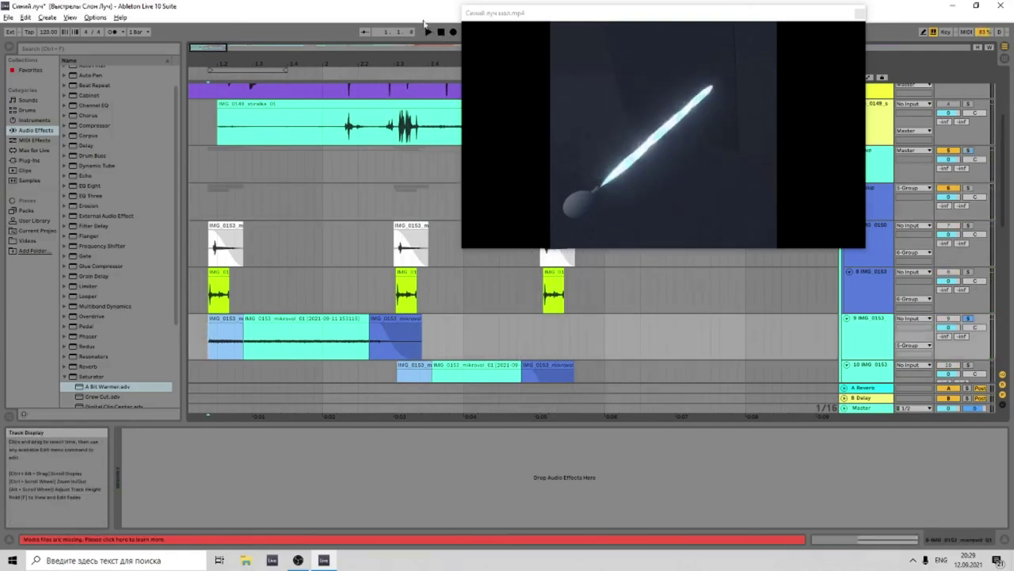
{"action": "left_click", "coordinate": [428, 32]}
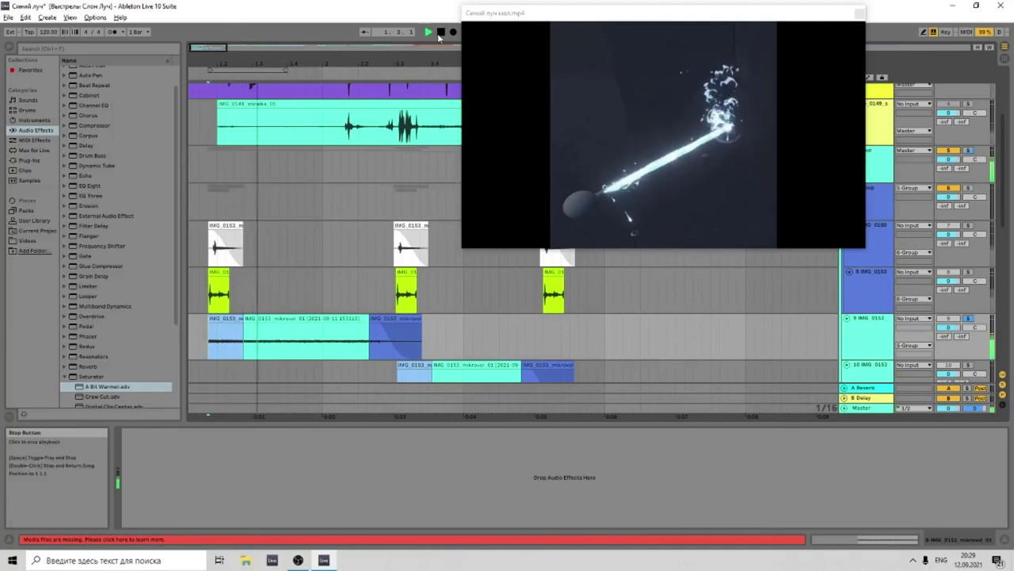
{"action": "left_click", "coordinate": [442, 33]}
{"action": "left_click", "coordinate": [214, 291]}
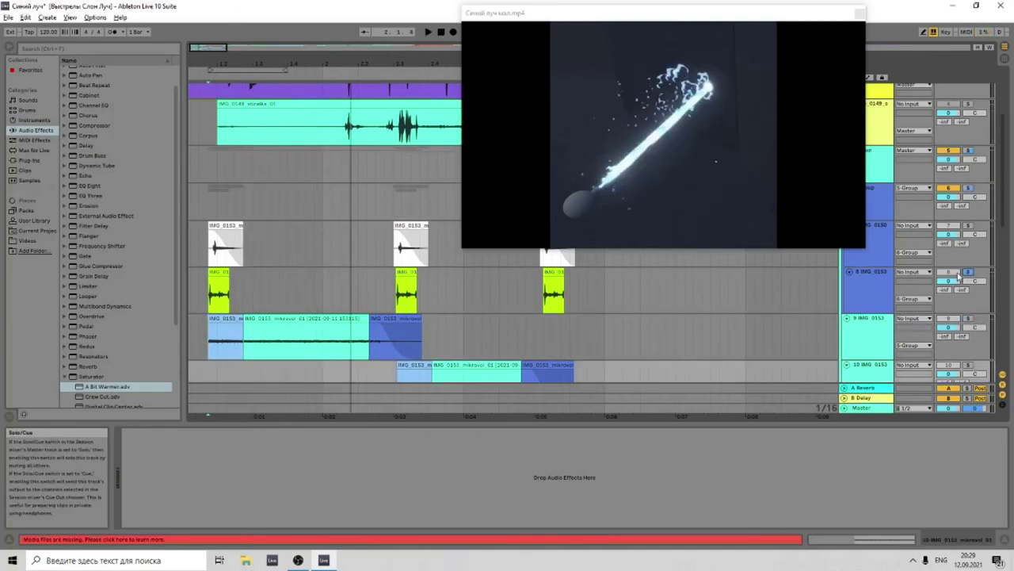
{"action": "left_click", "coordinate": [428, 31]}
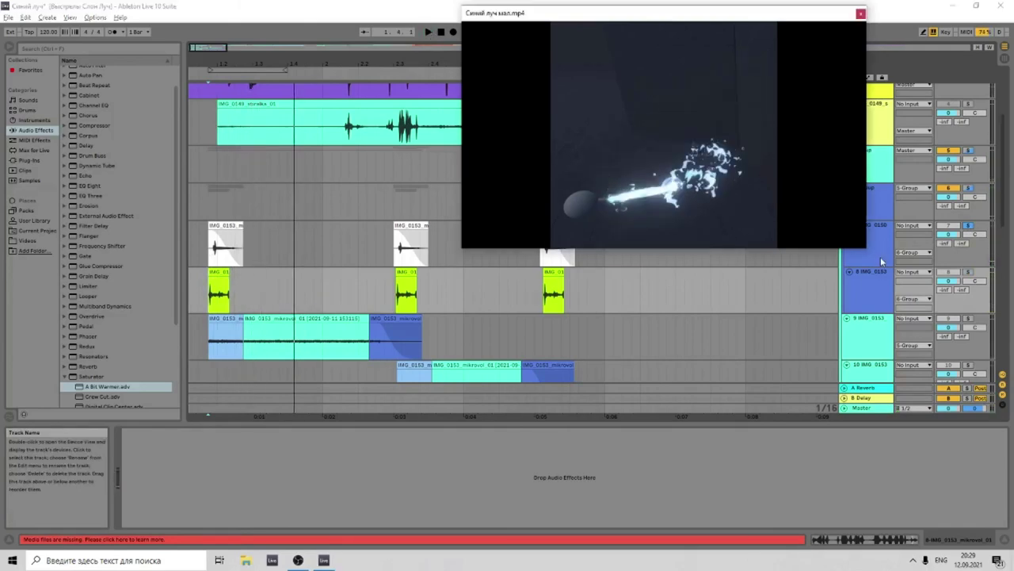
Inspect the SerumFX effect settings on 5-Group, close the plug-in window, and play the soloed track 7 from 1.1.4.
{"action": "left_click", "coordinate": [881, 261]}
{"action": "left_click", "coordinate": [885, 174]}
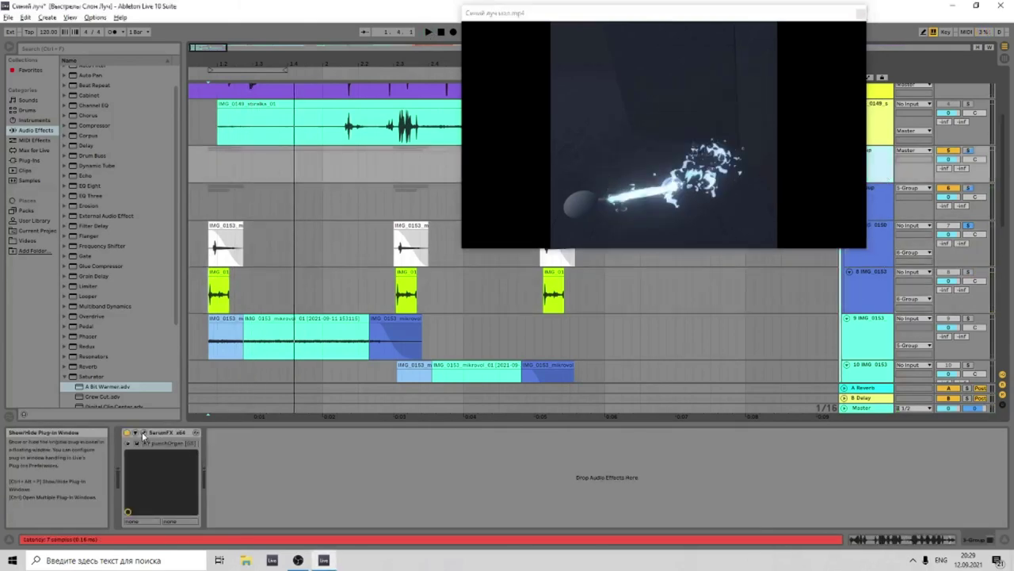
{"action": "left_click", "coordinate": [143, 432]}
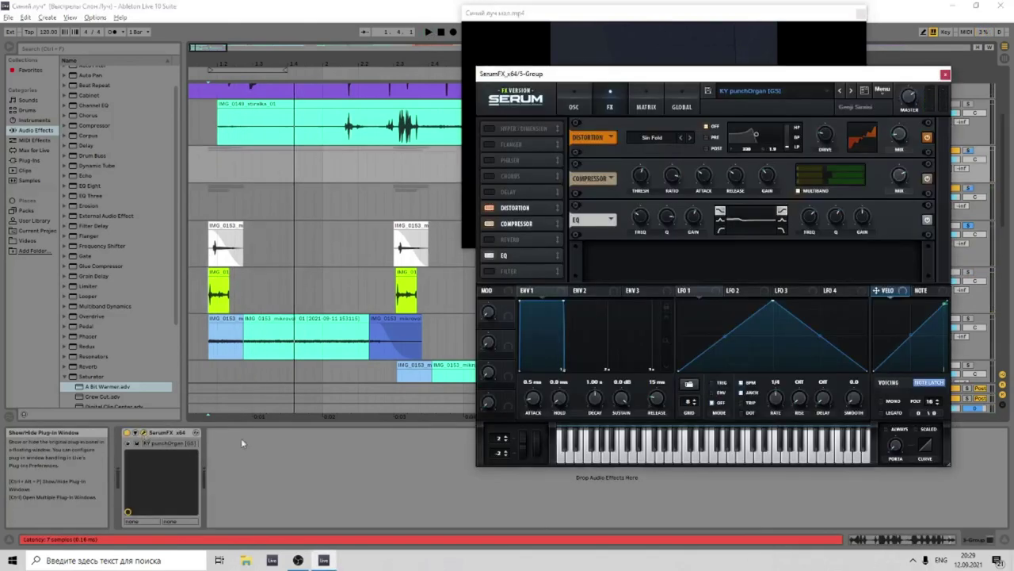
{"action": "left_click", "coordinate": [945, 74]}
{"action": "left_click", "coordinate": [207, 208]}
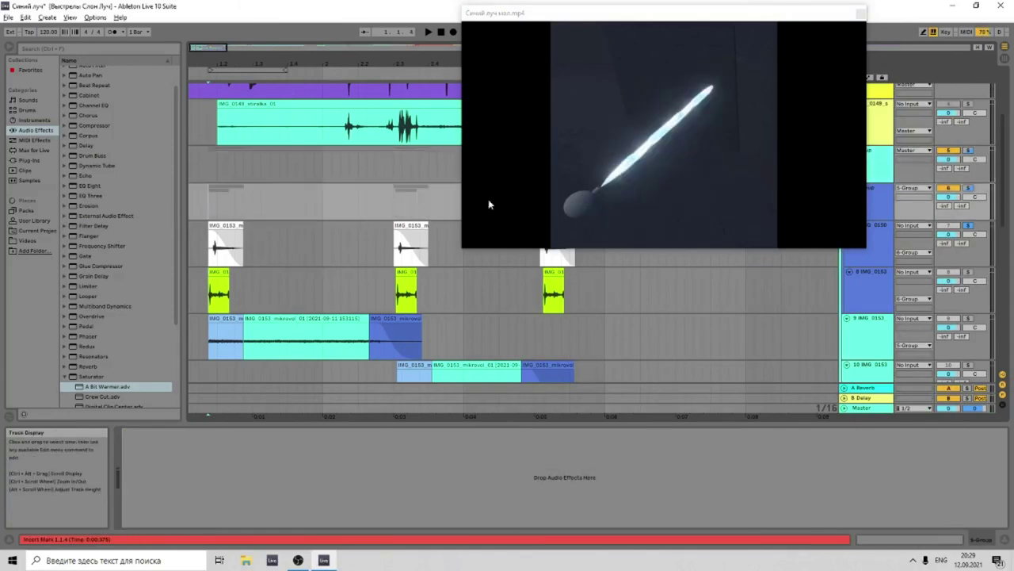
{"action": "left_click", "coordinate": [428, 32]}
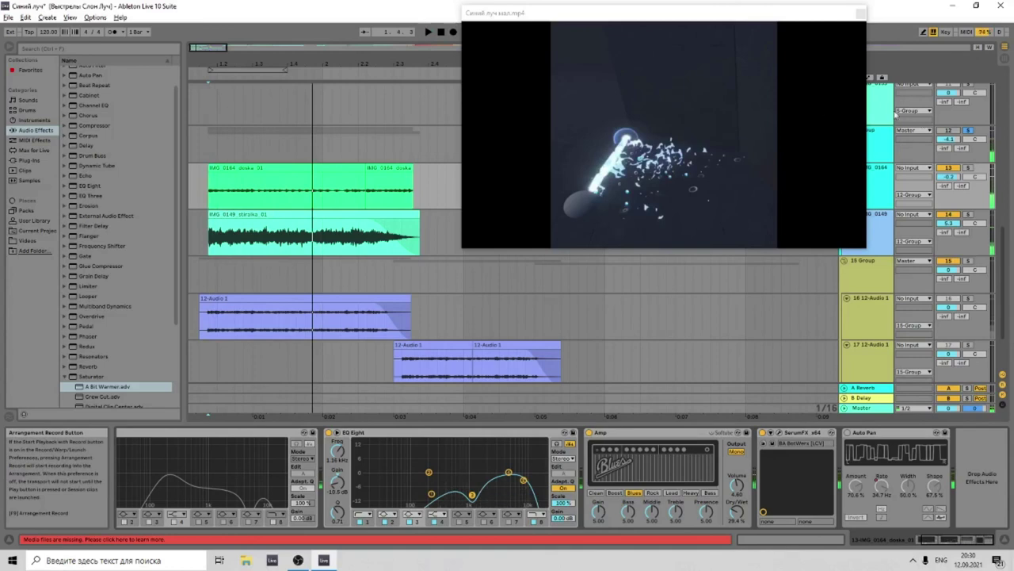
Turn off the solo on 12-Group and play the full mix from 1.1.4.
{"action": "left_click", "coordinate": [968, 131]}
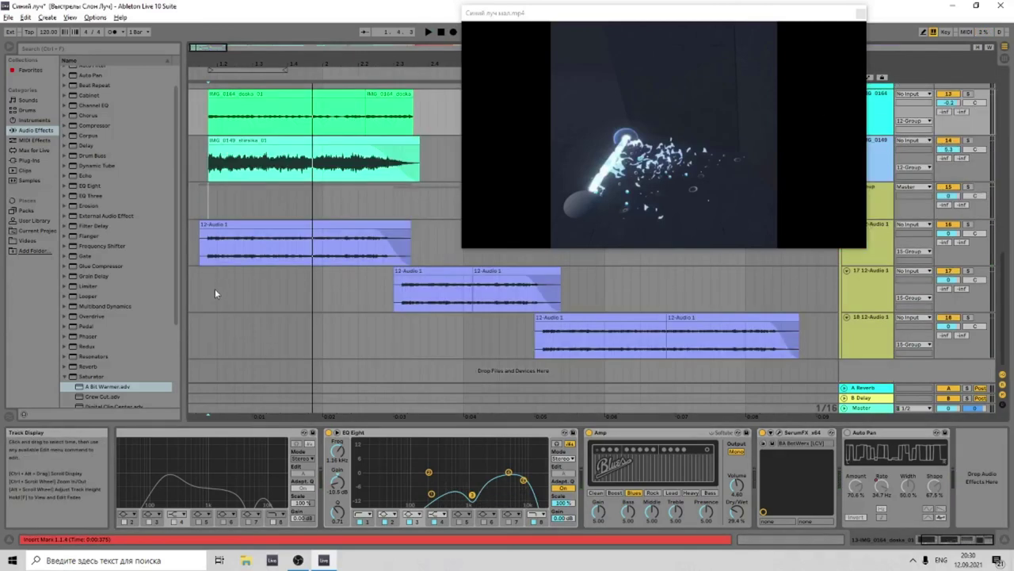
{"action": "left_click", "coordinate": [214, 289]}
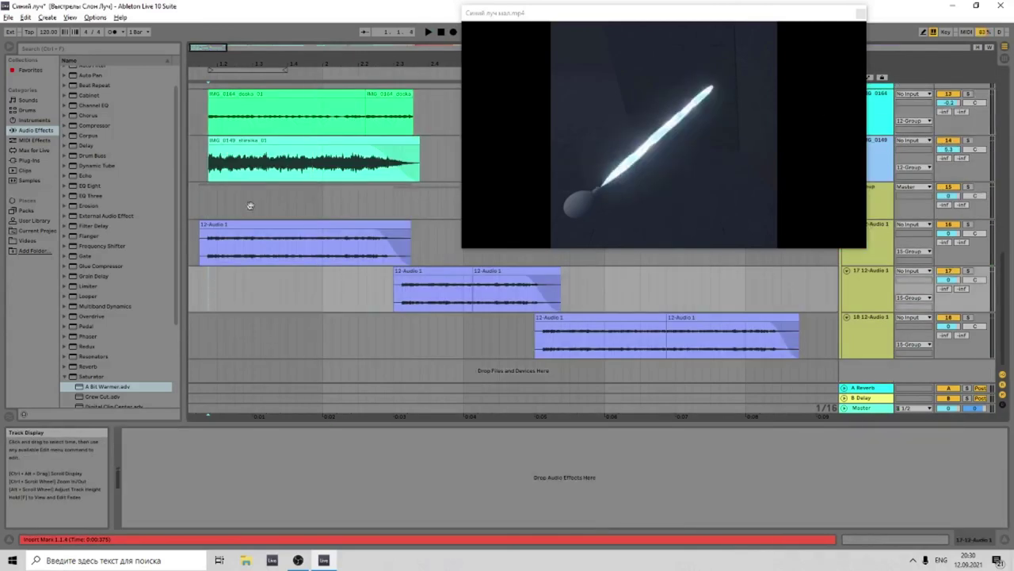
{"action": "left_click", "coordinate": [429, 32]}
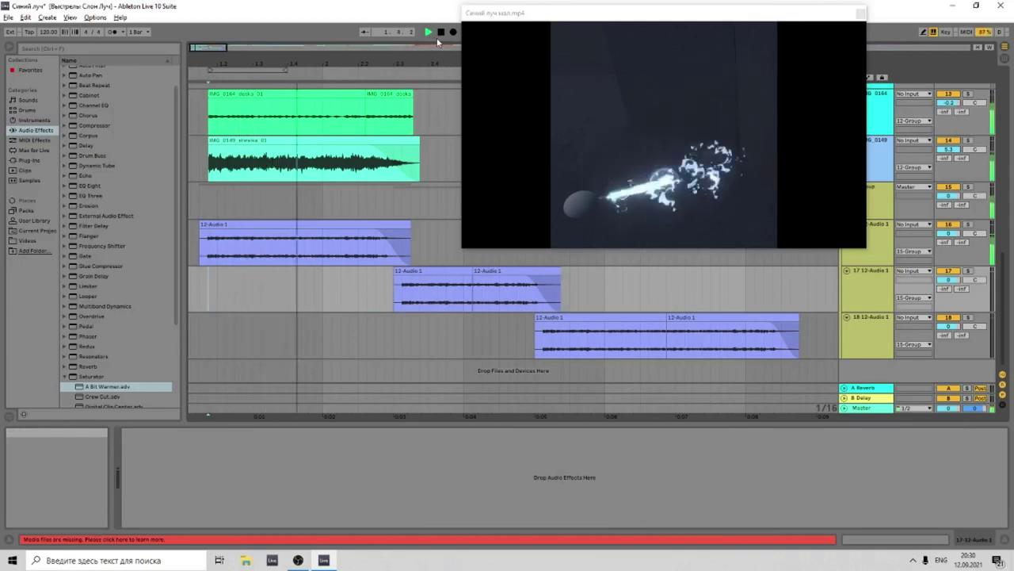
{"action": "left_click", "coordinate": [968, 187]}
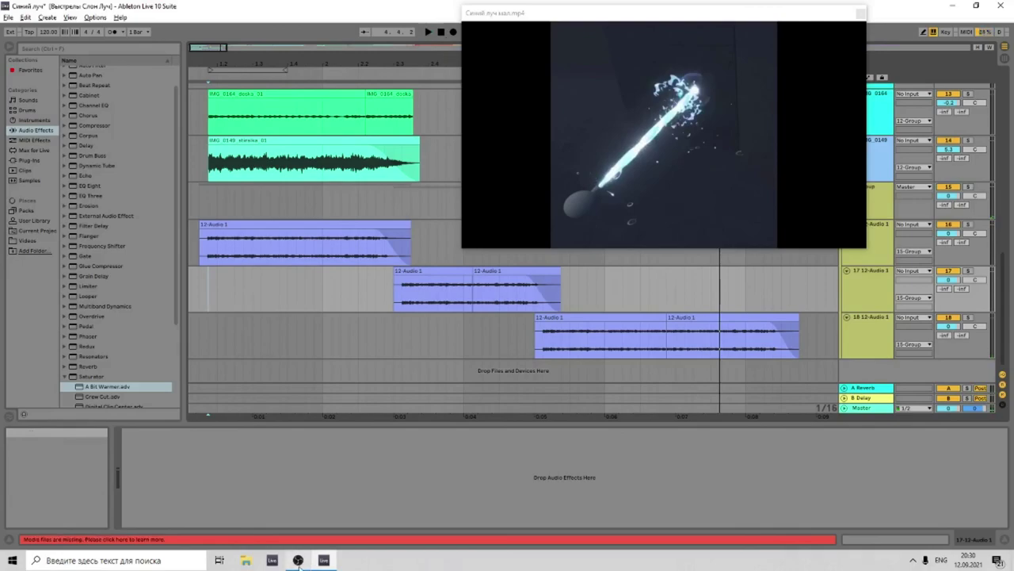
Switch to OBS Studio.
{"action": "left_click", "coordinate": [298, 560]}
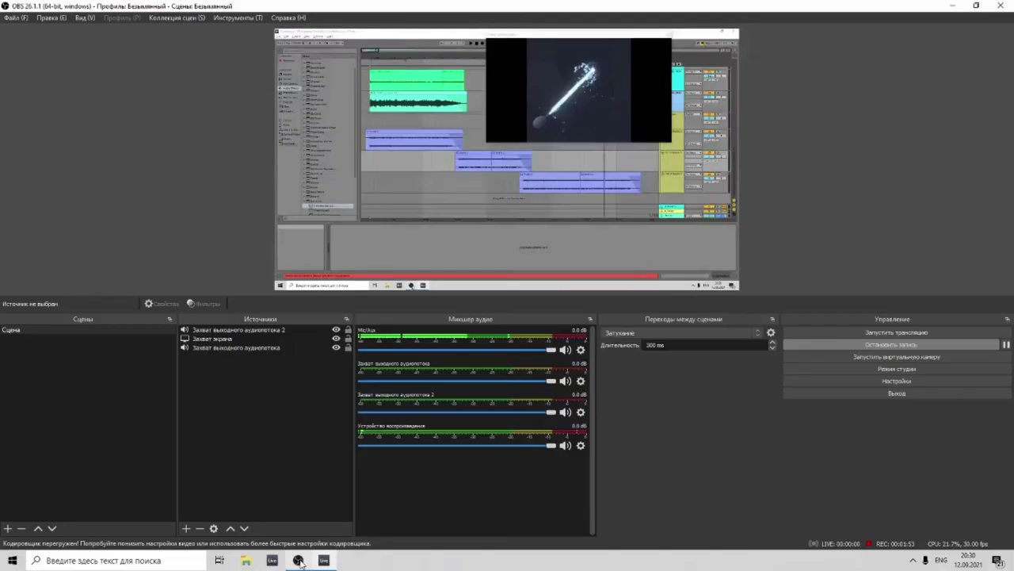